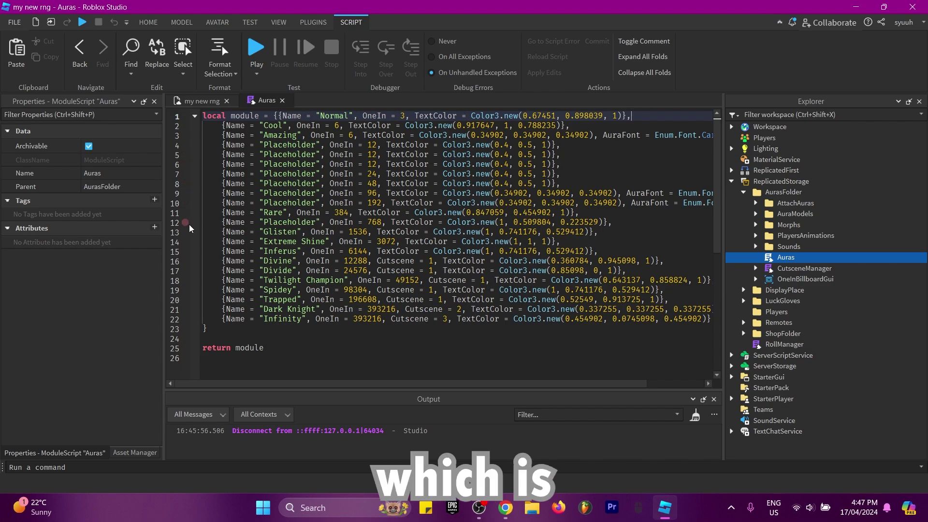
- Examine the aura entries in the Auras module, including their Name, OneIn and TextColor fields
drag(301, 325, 273, 319)
click(274, 319)
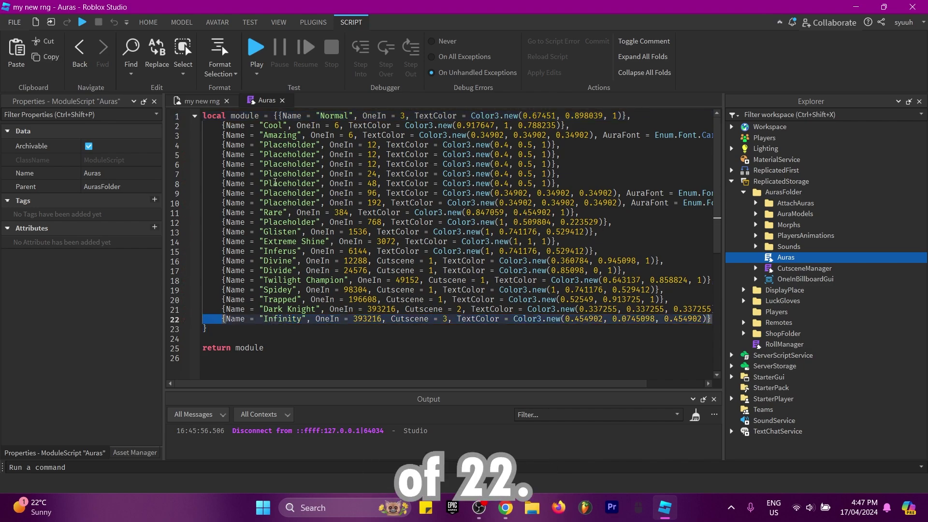
drag(263, 213, 198, 213)
click(283, 213)
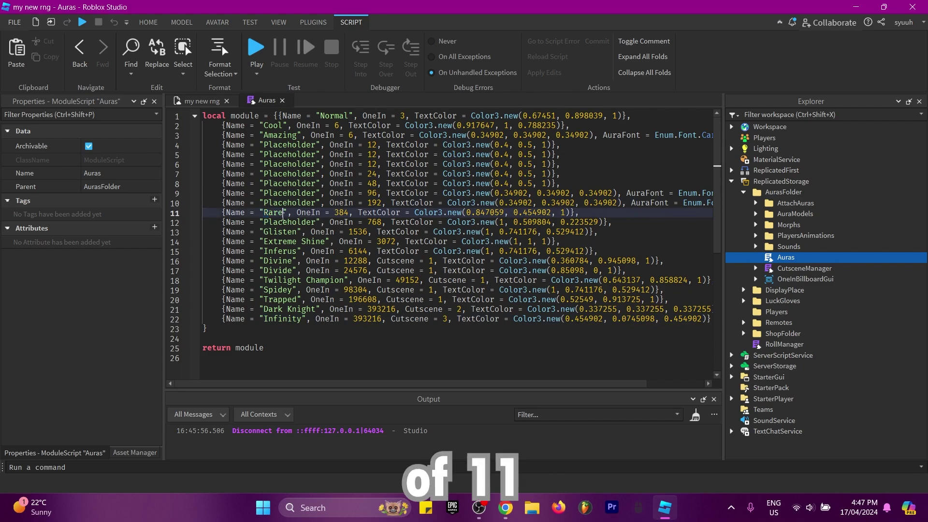
click(291, 116)
click(287, 126)
drag(287, 125, 433, 125)
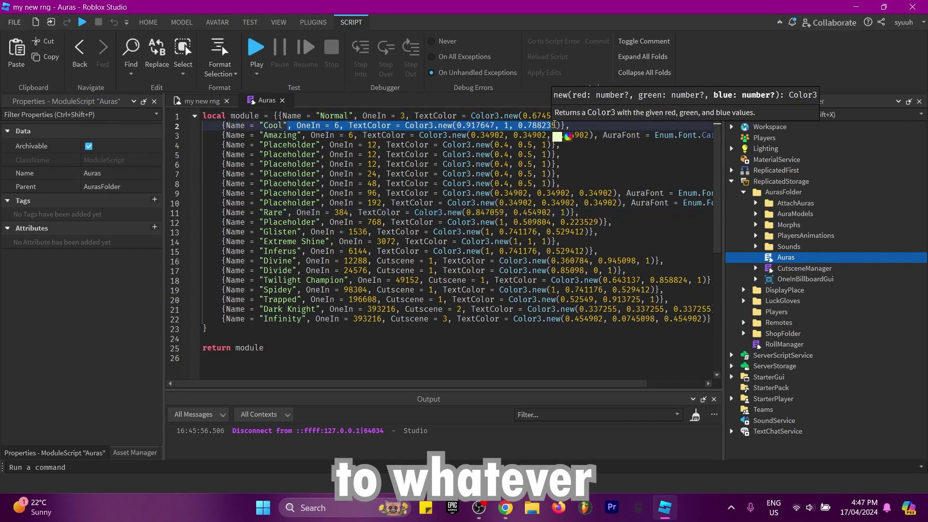
click(318, 126)
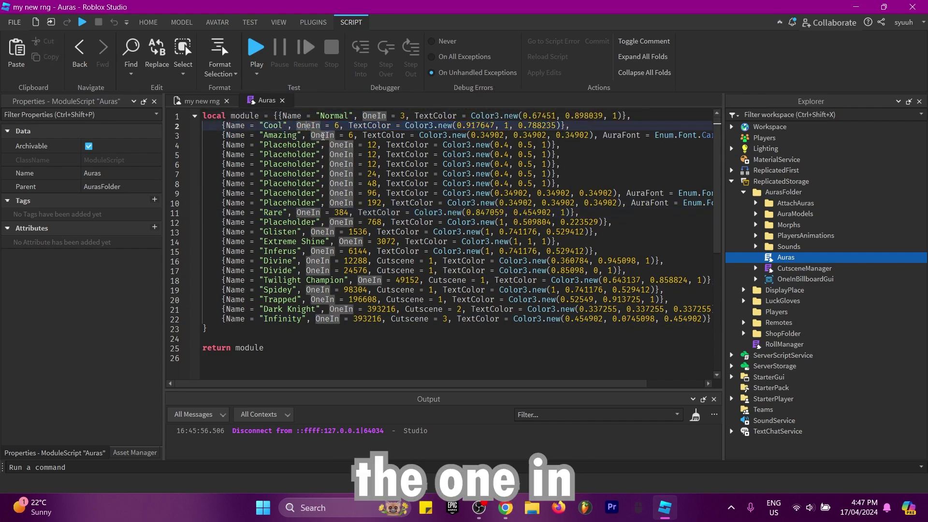
click(568, 146)
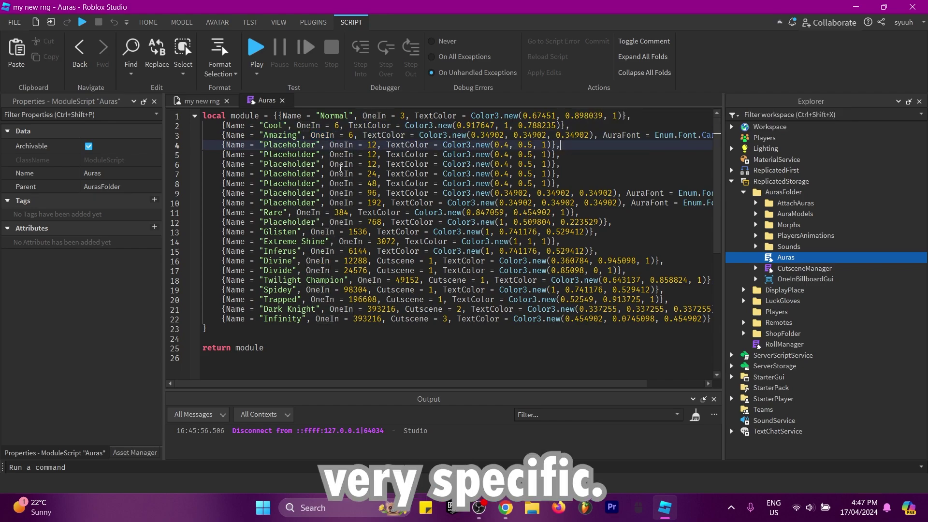
click(540, 137)
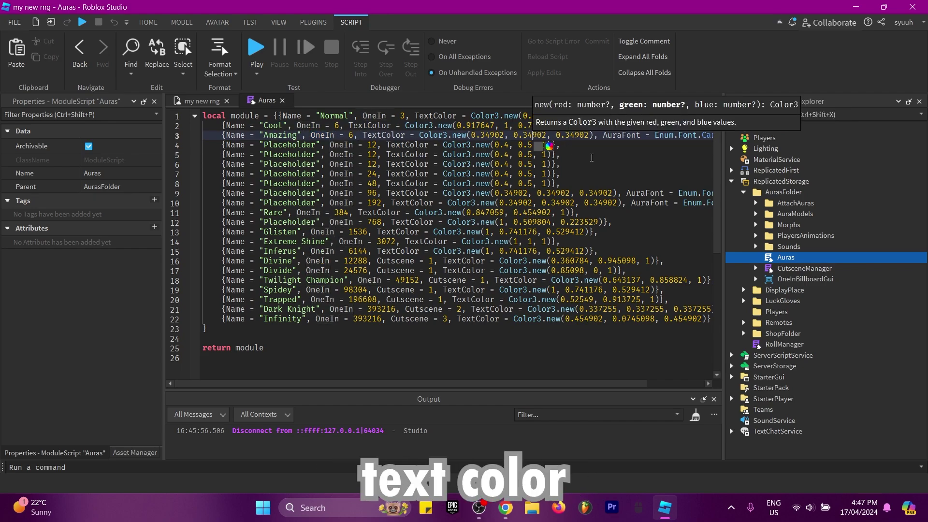
click(590, 156)
- Add AuraFont = Enum.Font.GothamBold to the Cool aura's entry after its TextColor value
scroll(628, 208, right, 2)
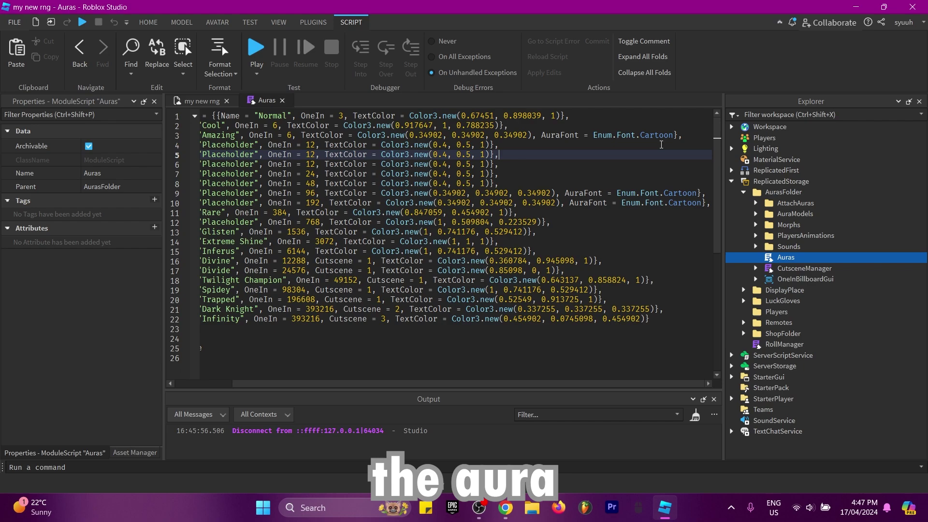
key(Up)
key(Up)
key(Up)
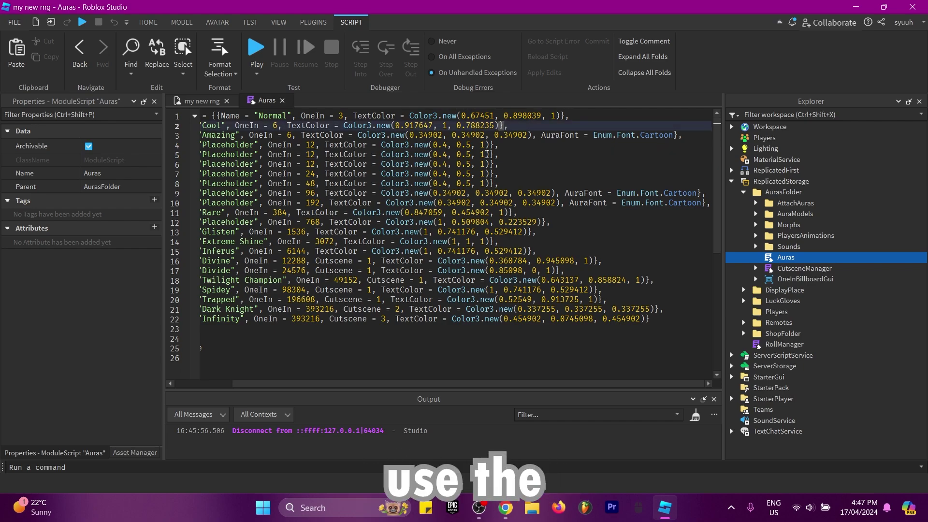
text(,)
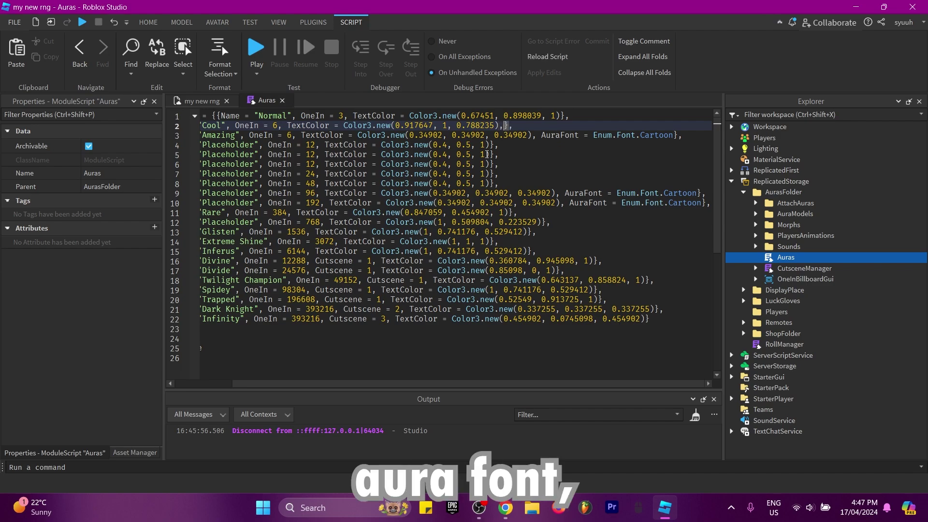
text( AuraFont )
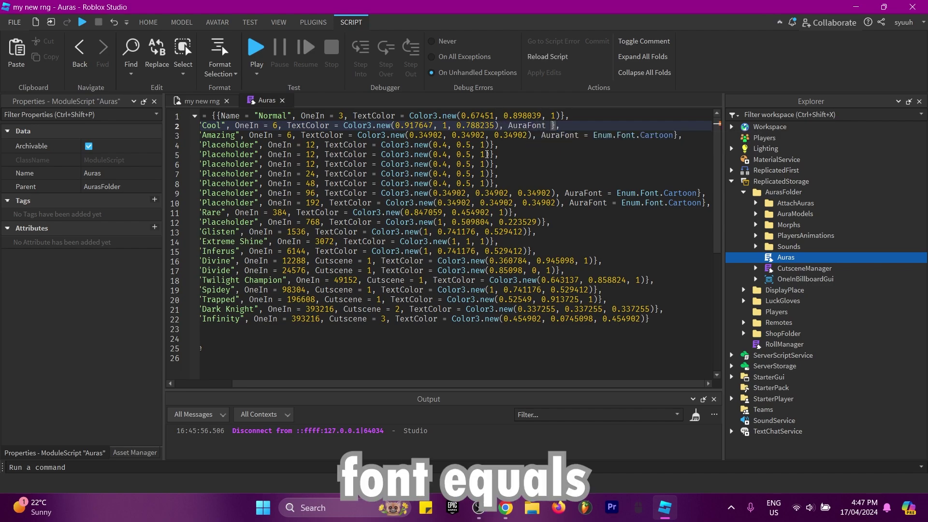
text(= Enum.Font.)
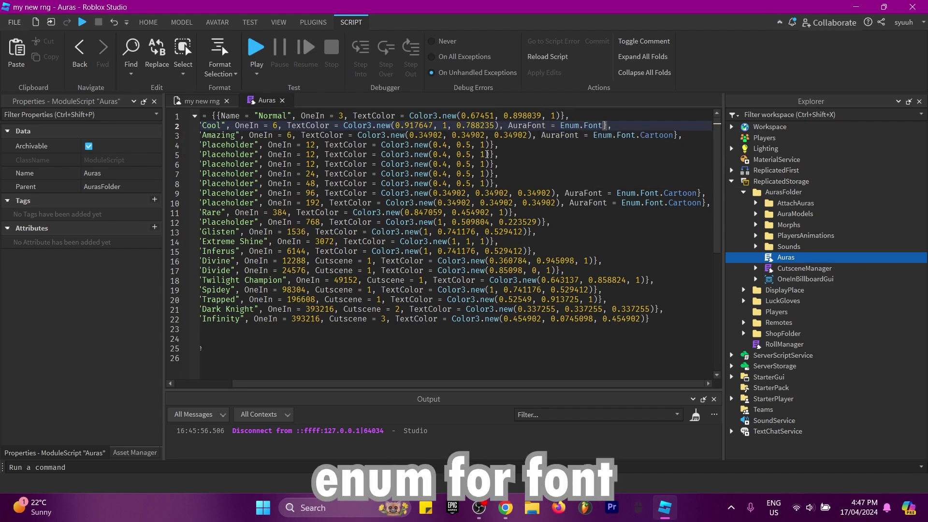
key(Up)
key(Down)
key(Down)
key(Down)
key(Return)
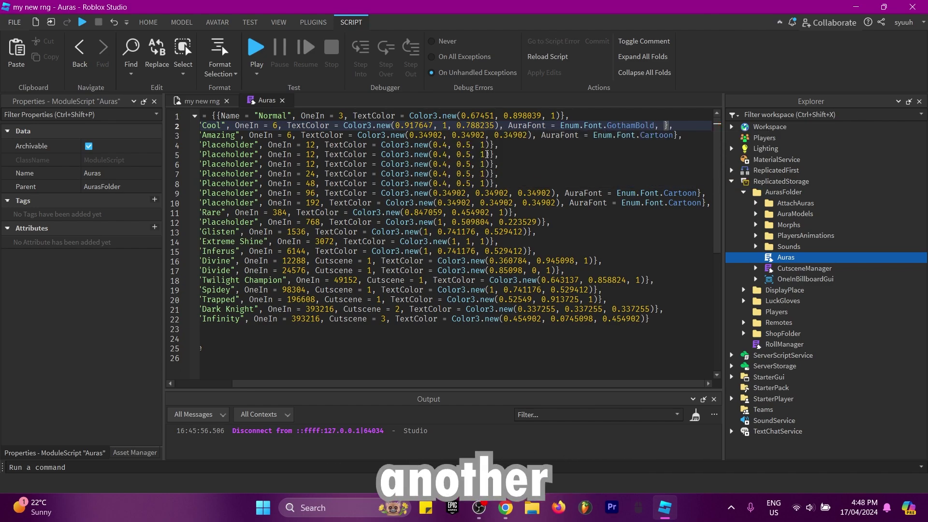
- Add Cutscene = 1 at the end of the Cool aura's entry
text(Cutscene )
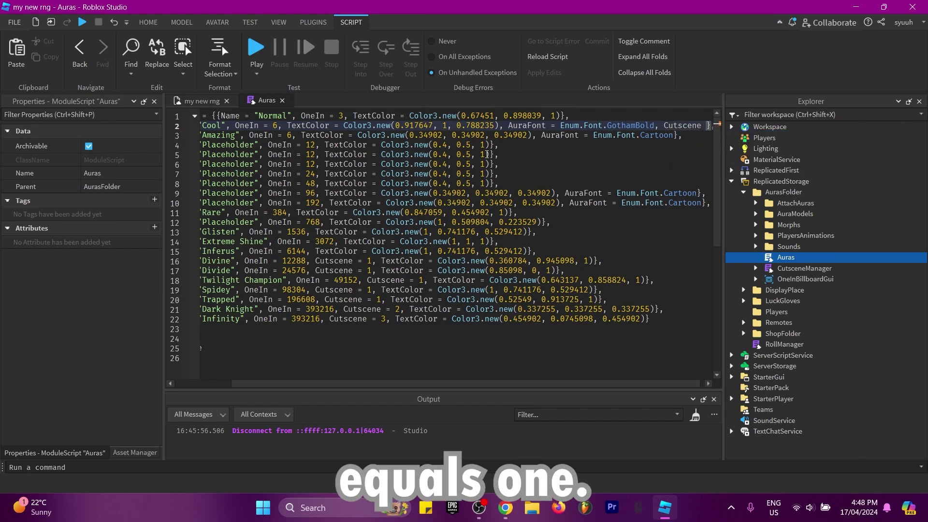
text(= 1)
click(666, 126)
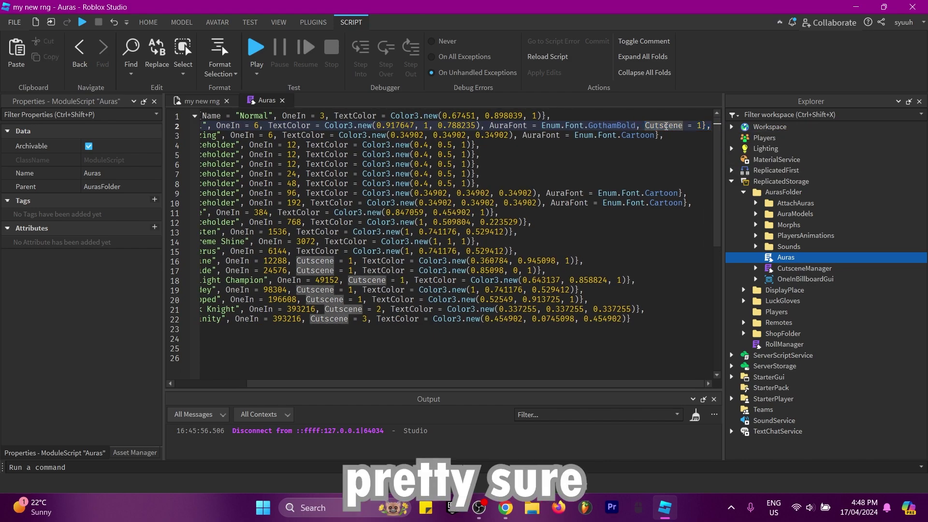
mouse_move(712, 125)
mouse_down()
mouse_move(641, 124)
mouse_move(718, 127)
mouse_up()
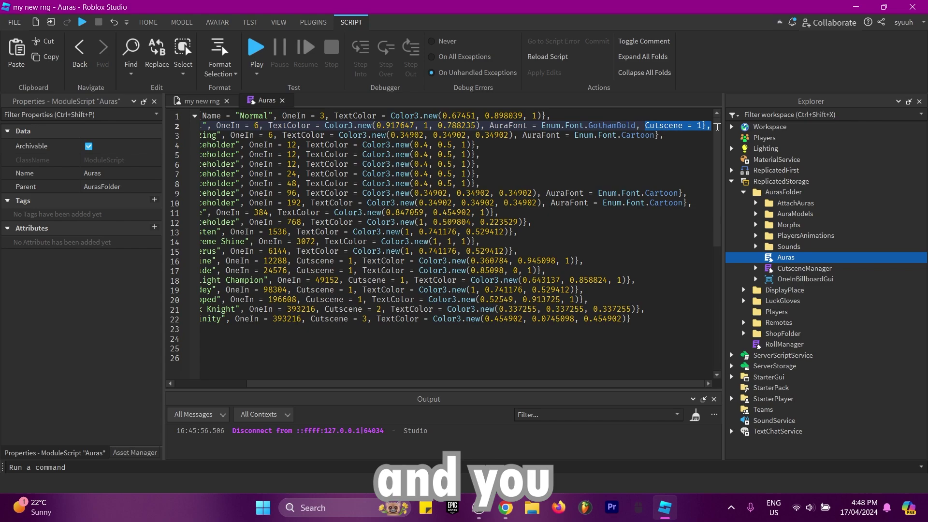
click(663, 147)
click(638, 117)
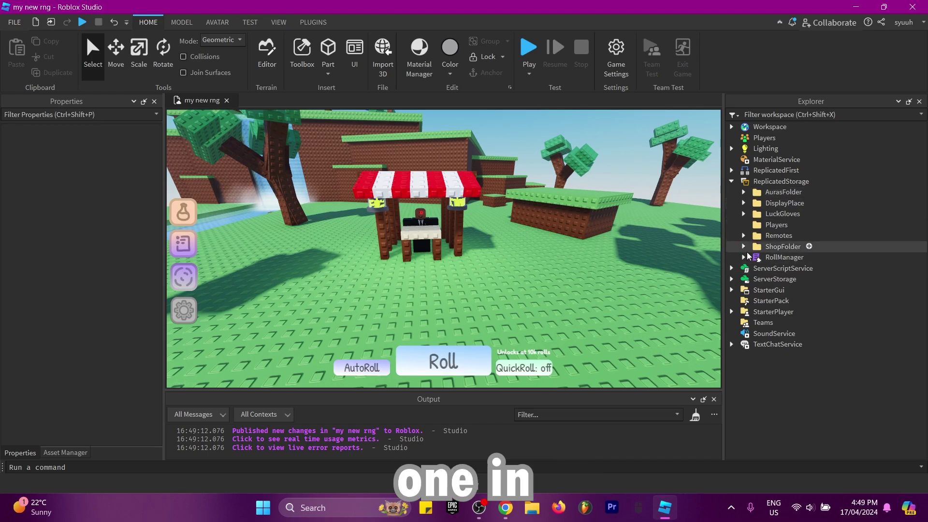
- Move RollManager2 out of RollManager directly into ReplicatedStorage, and delete the original RollManager
click(744, 258)
drag(788, 269, 775, 181)
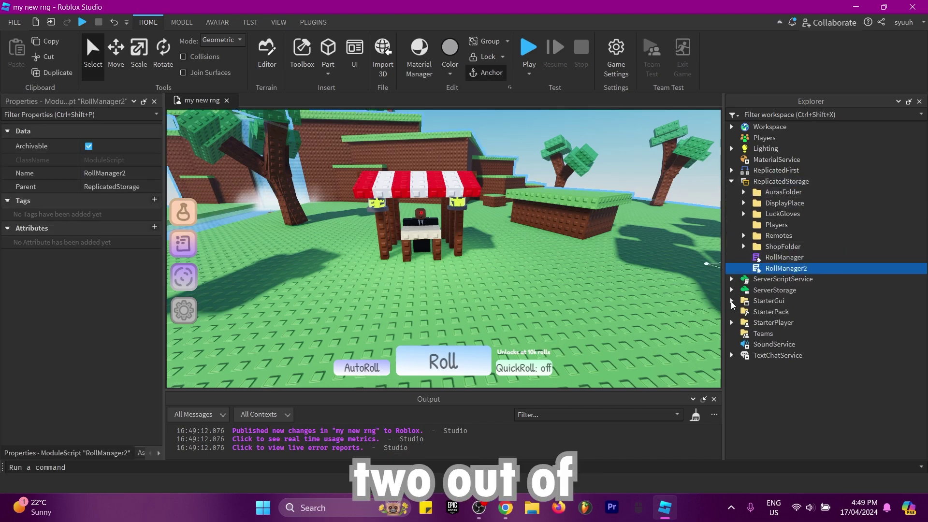
click(775, 257)
key(Delete)
- Rename RollManager2 in ReplicatedStorage to RollManager
click(797, 259)
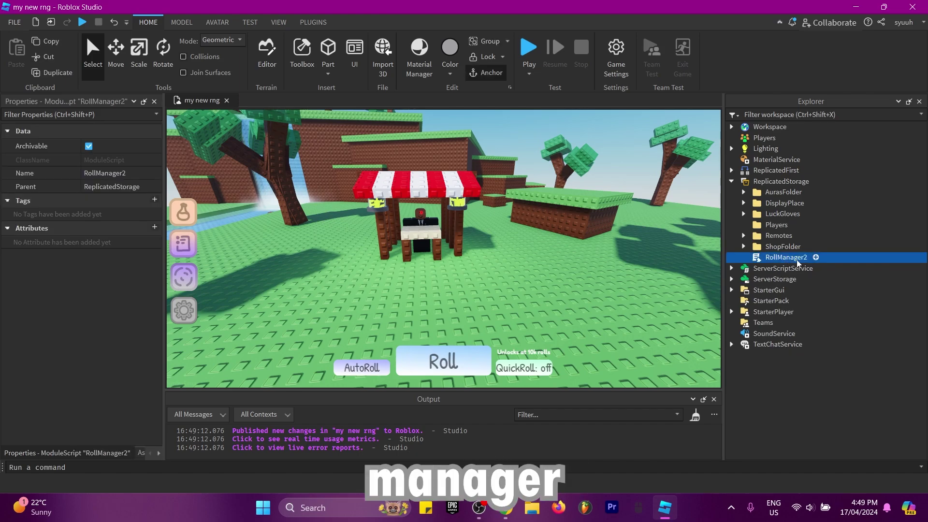
key(BackSpace)
click(787, 389)
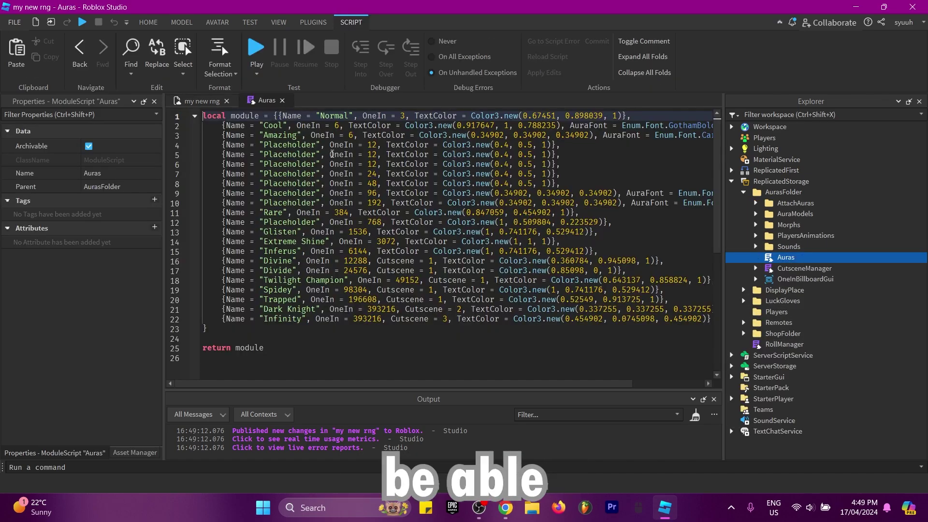
- Review the first Placeholder aura's OneIn and TextColor fields, and close the Auras module
click(562, 145)
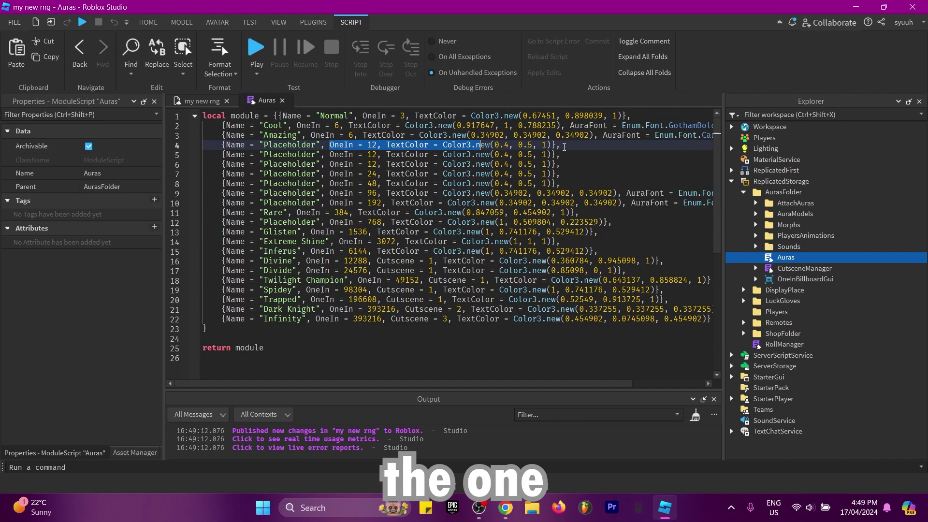
click(281, 100)
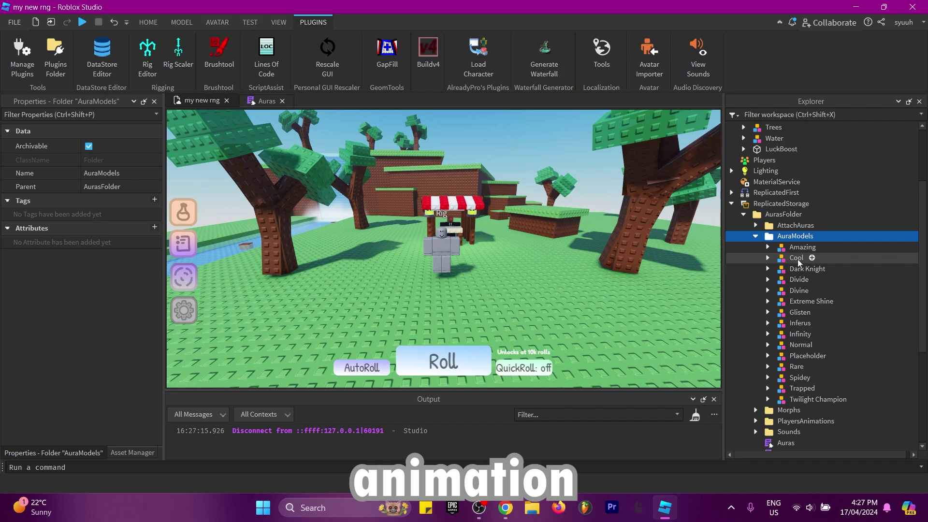
- Move the Amazing aura model from AuraModels into Workspace and show its contents in the hierarchy
drag(802, 247, 785, 135)
scroll(465, 259, up, 5)
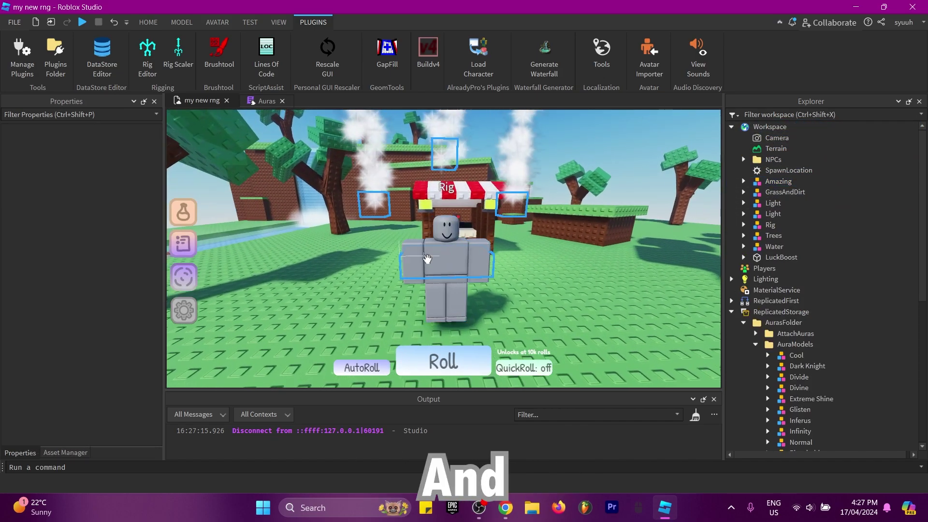
click(465, 260)
click(743, 235)
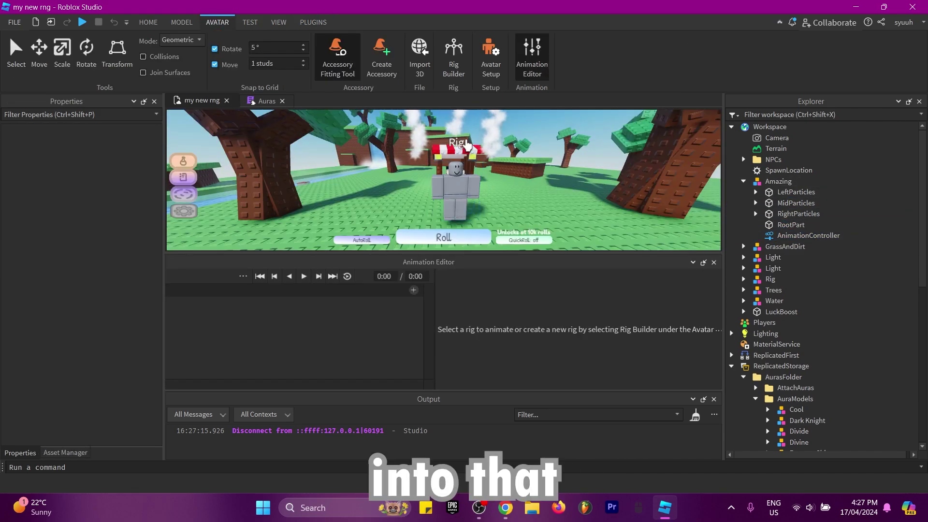
- Start a new animation for the Amazing model in the Animation Editor
click(466, 145)
click(441, 358)
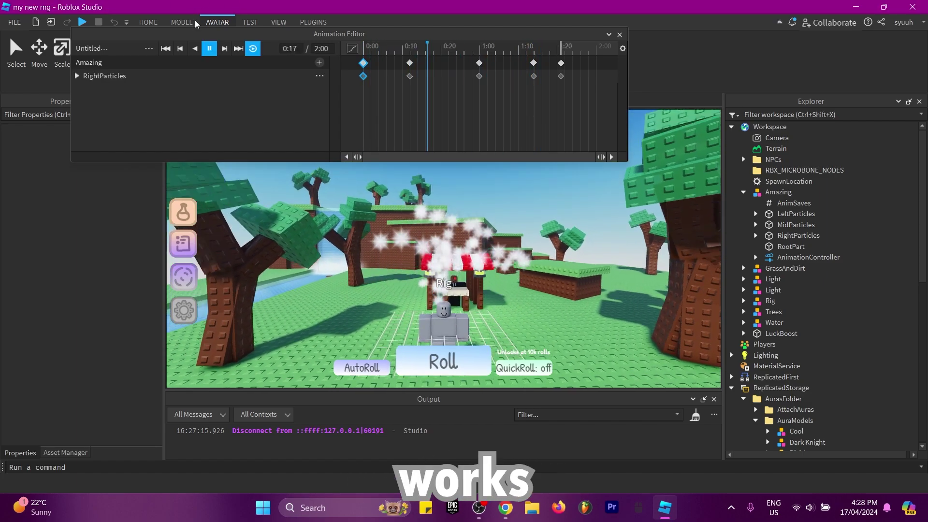
click(224, 59)
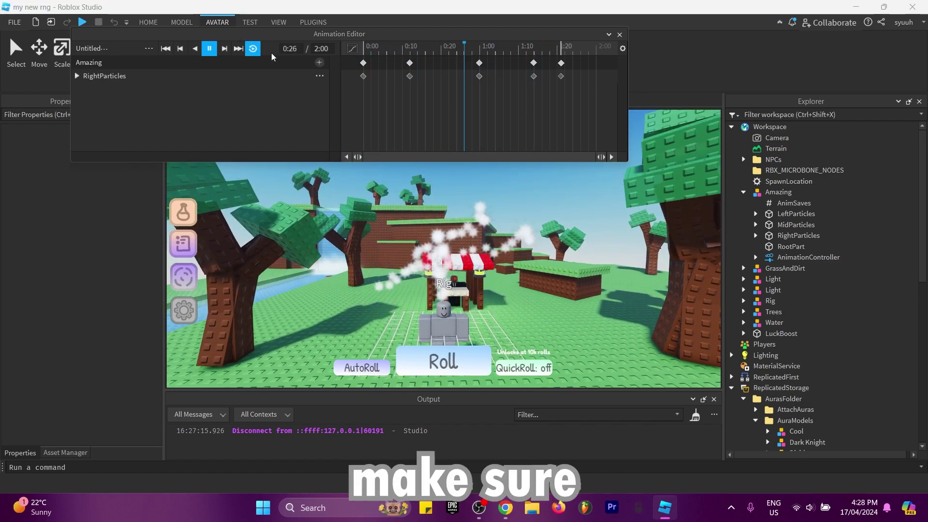
- Publish the Amazing model's animation to Roblox with the title IdleAnimAura, and copy its asset ID
click(148, 49)
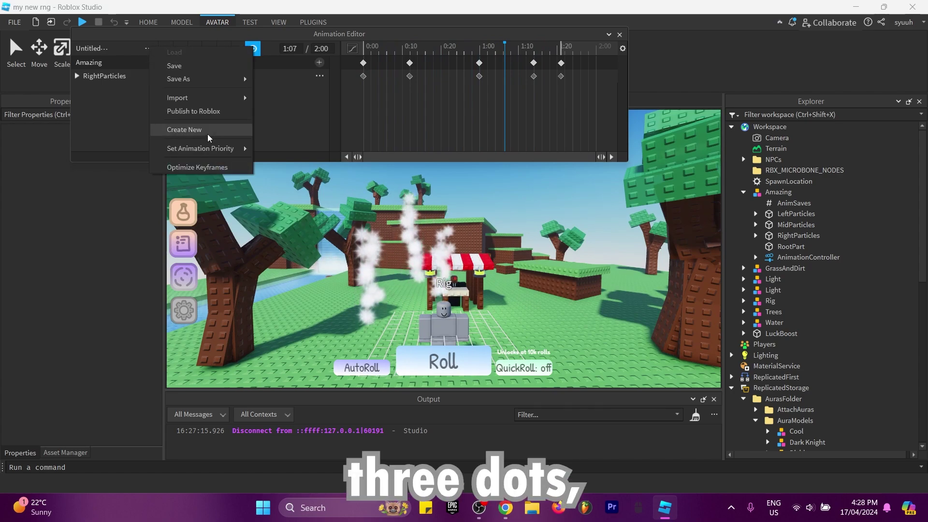
click(193, 111)
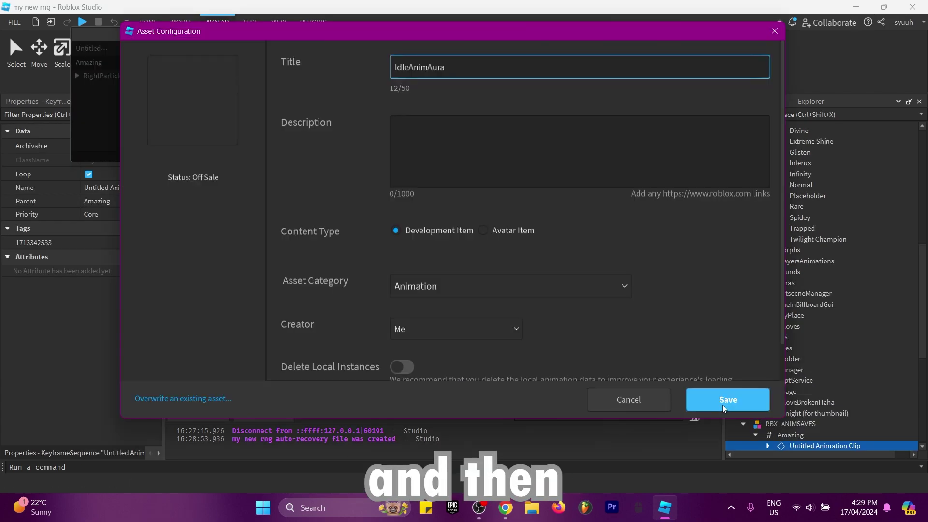
click(724, 406)
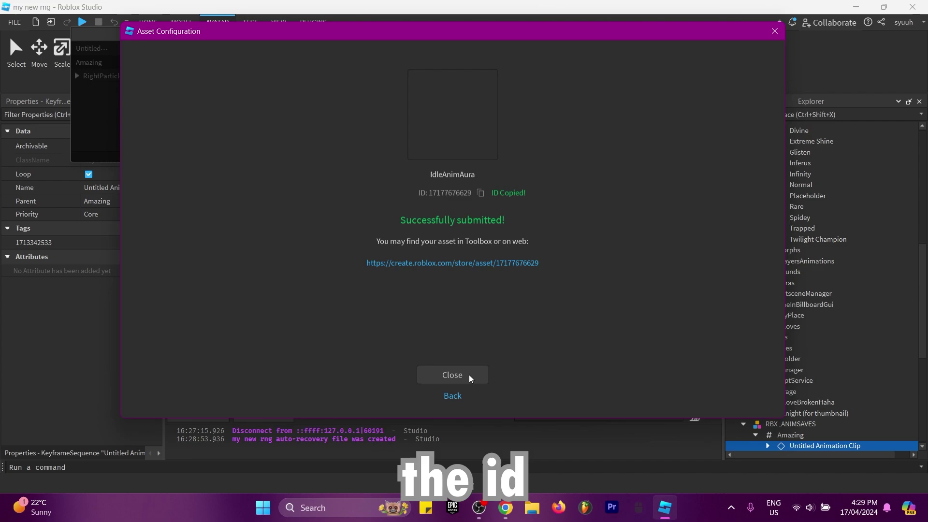
click(469, 377)
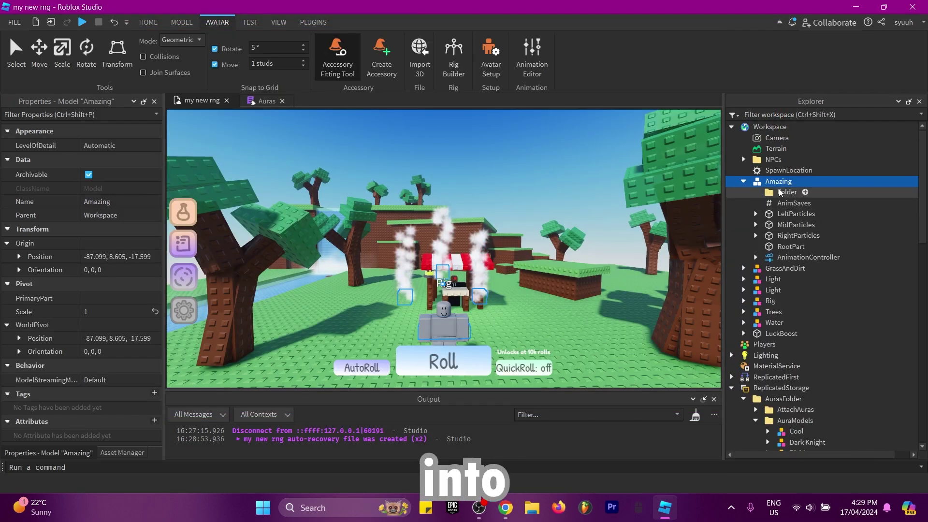
- Name the new folder inside the Amazing model Animations
click(778, 195)
text(Animations)
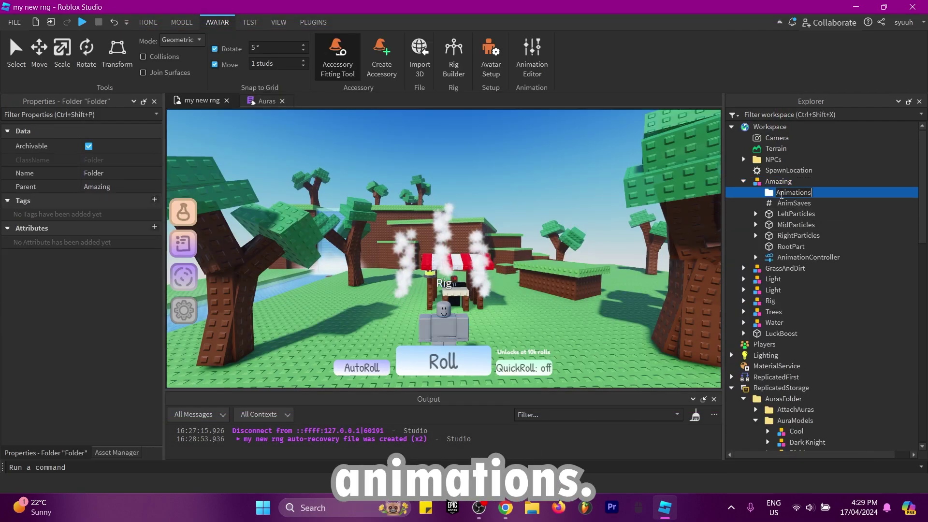
key(Return)
- Insert an Animation object named Idle into the Animations folder, using the published animation's ID as its AnimationId
key(ctrl+i)
text(a)
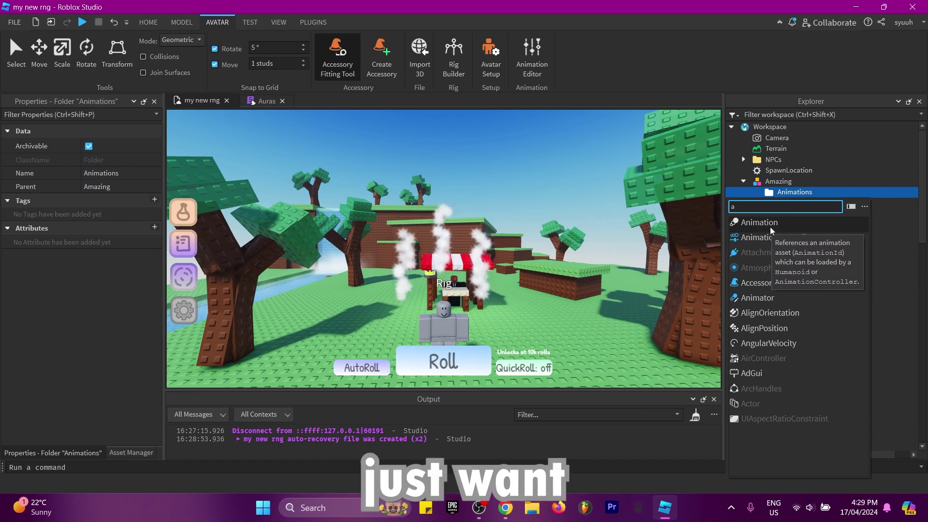
click(777, 225)
click(775, 206)
click(116, 160)
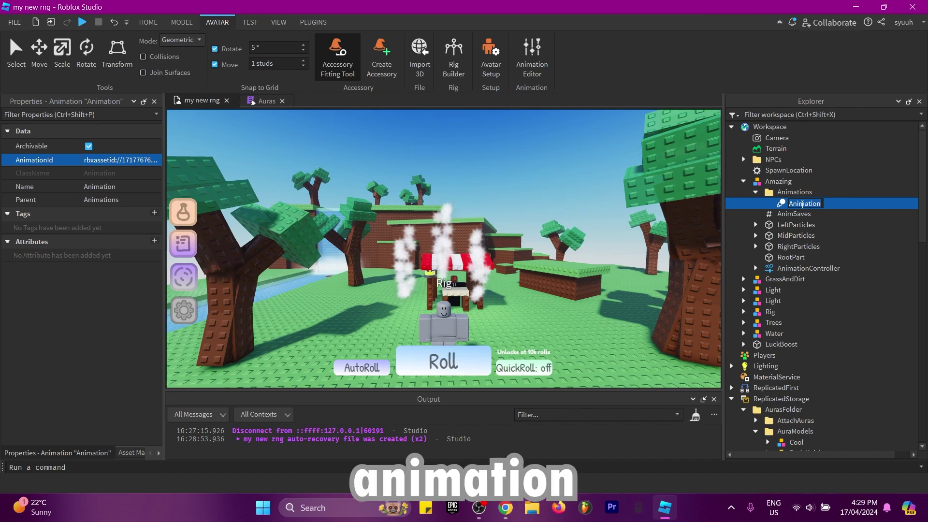
text(Idle)
key(Return)
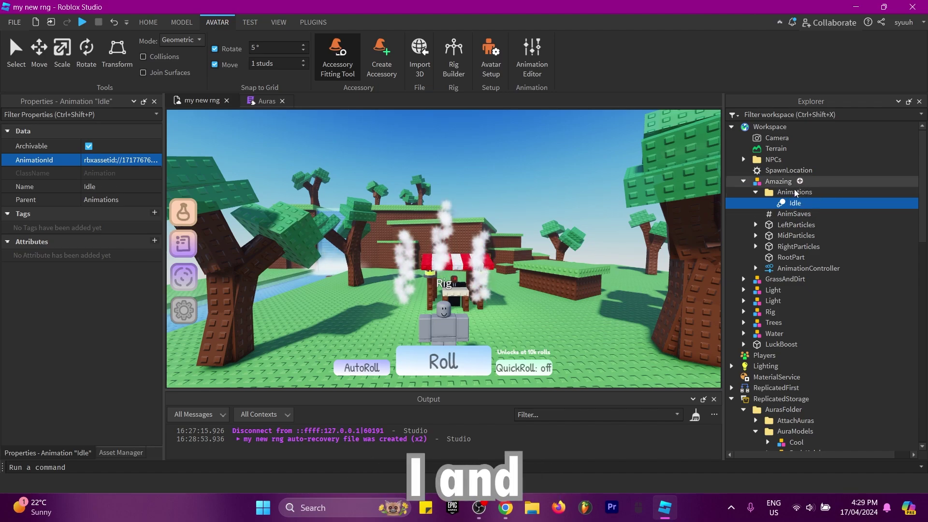
- Move the Amazing model from Workspace back into the AuraModels folder
click(755, 192)
drag(764, 180, 816, 349)
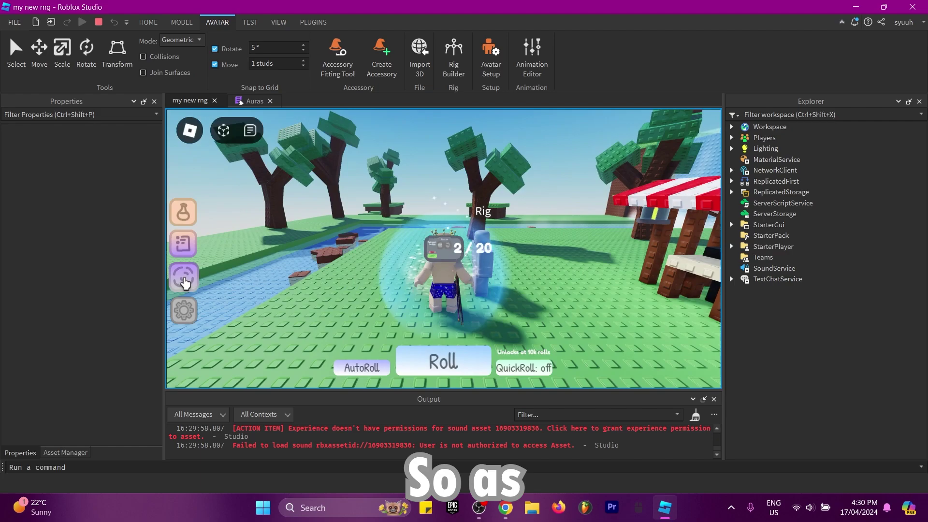
- Open the aura inventory in the playtest, equip Amazing, and view the aura on the character
click(185, 282)
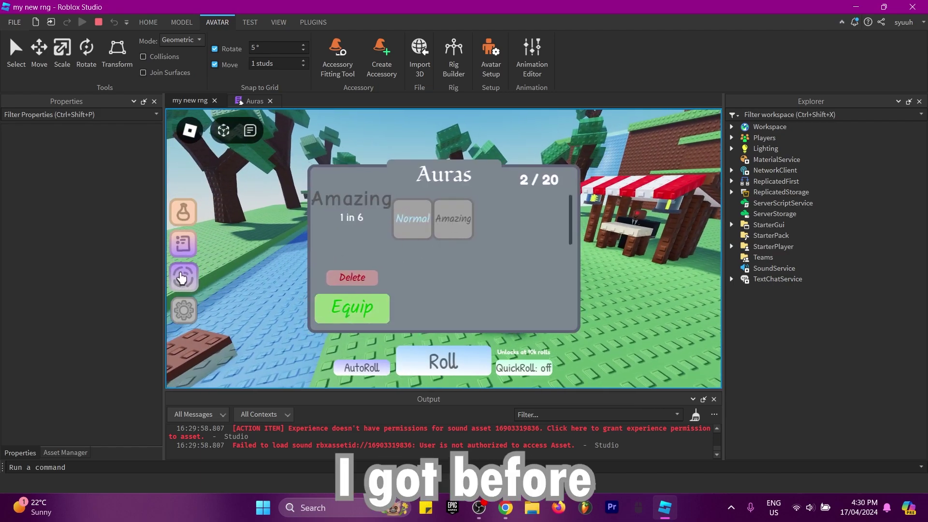
click(182, 278)
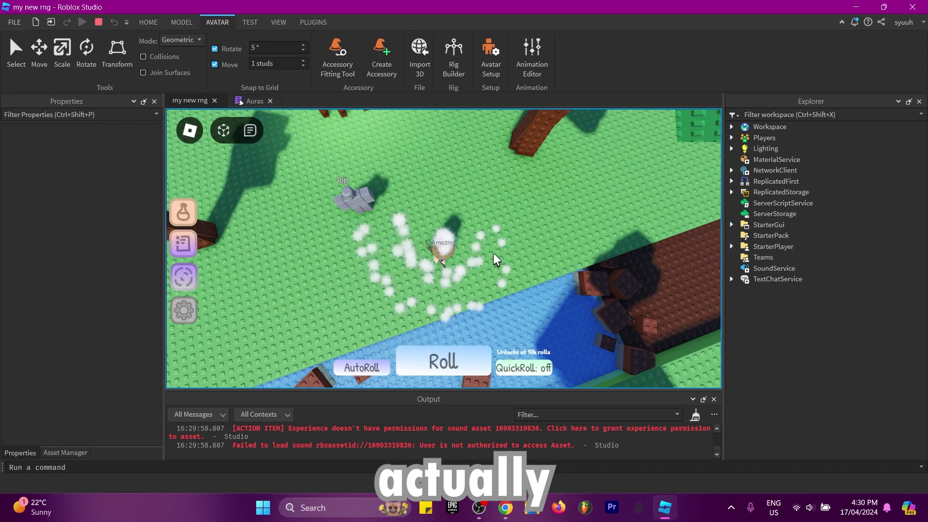
right_drag(501, 242, 501, 242)
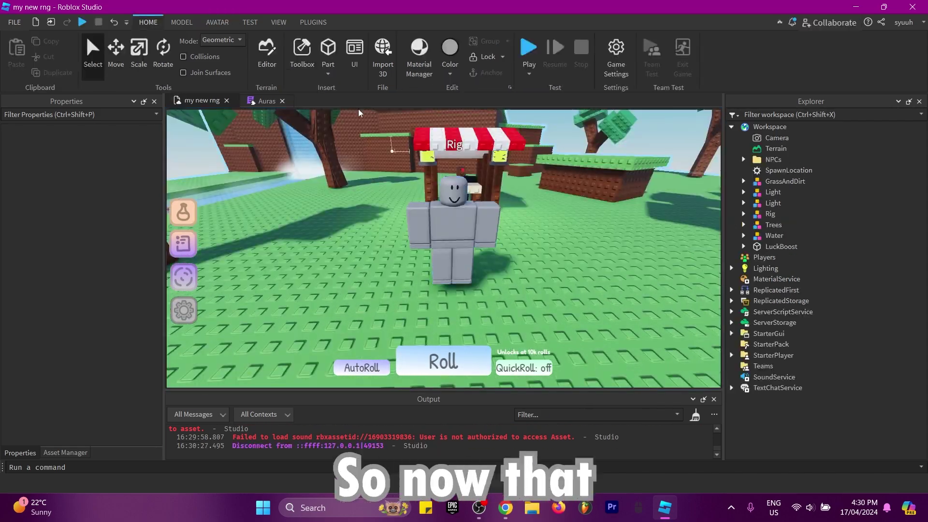
- Open the Animation Editor for the Rig in Workspace and create an animation with the default name Untitled Animation Clip
click(279, 23)
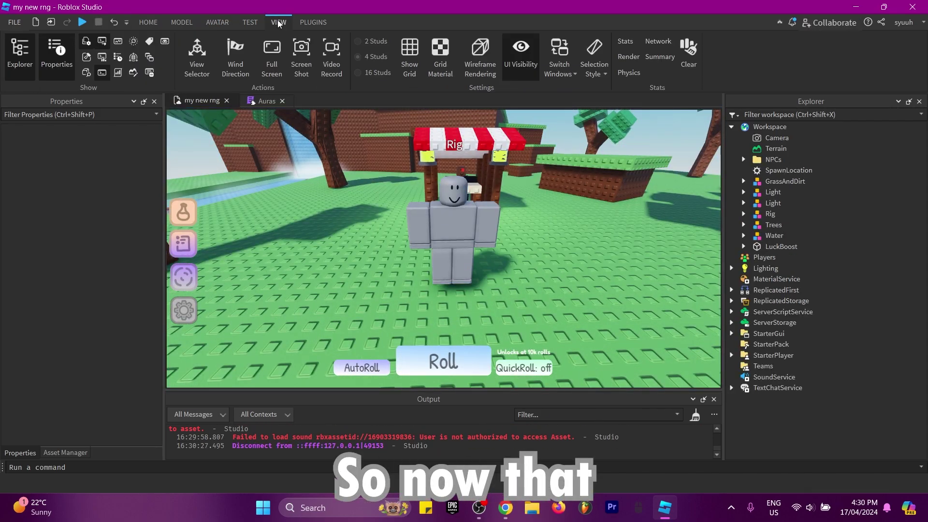
click(219, 23)
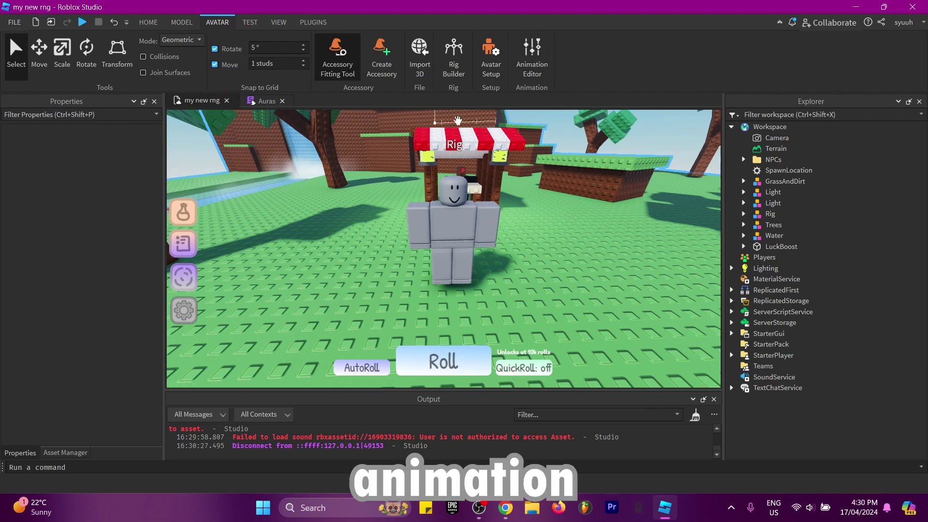
click(454, 58)
click(532, 53)
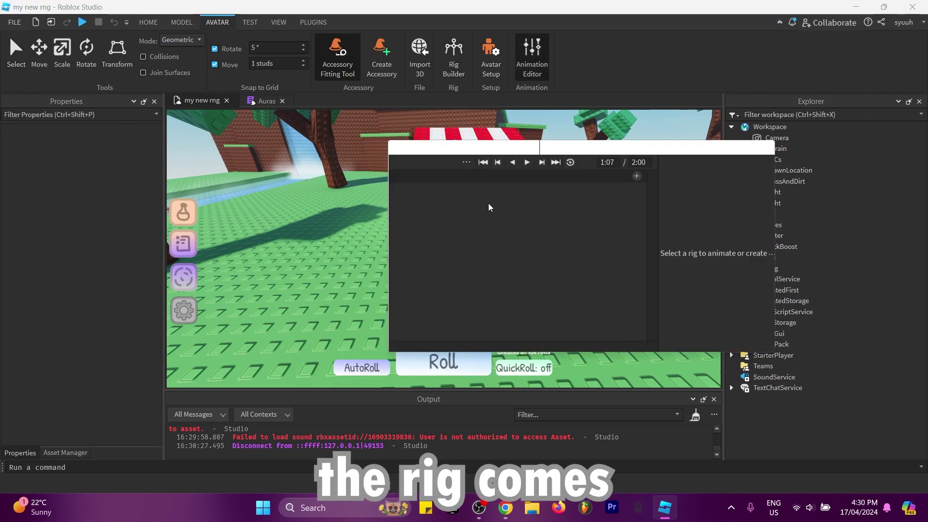
click(455, 240)
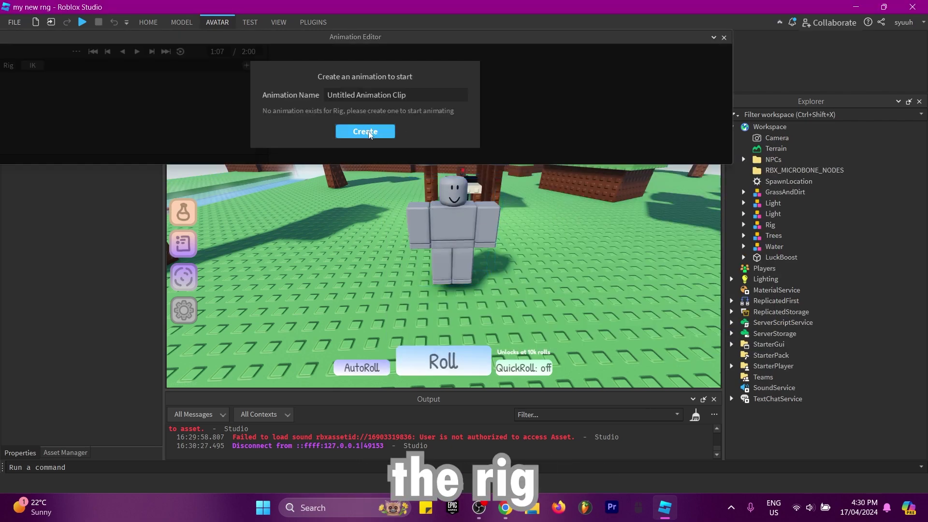
click(364, 133)
drag(734, 82, 559, 97)
- Rotate the Rig's right upper arm into a new pose at the 0:00 keyframe
right_drag(417, 239, 418, 238)
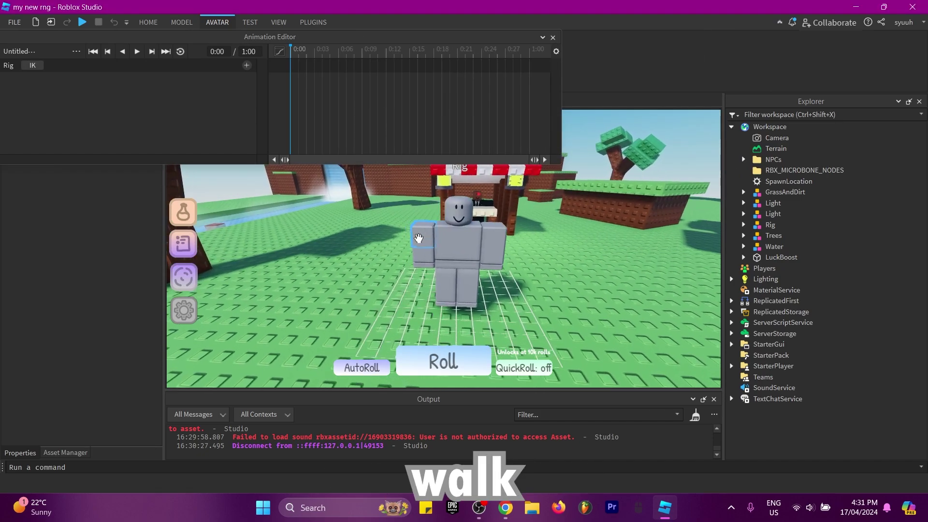
click(419, 238)
right_drag(516, 245, 454, 227)
key(ctrl+4)
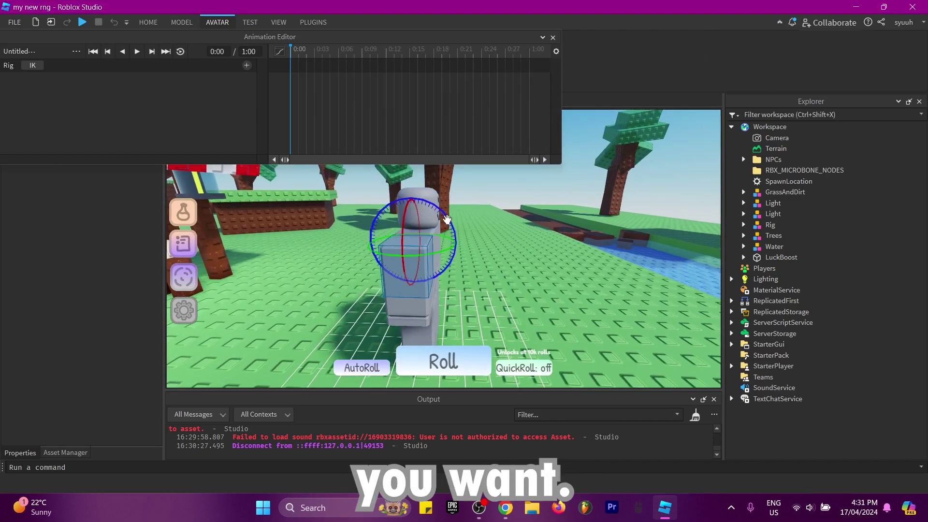
drag(447, 220, 379, 261)
right_drag(468, 271, 518, 242)
click(467, 261)
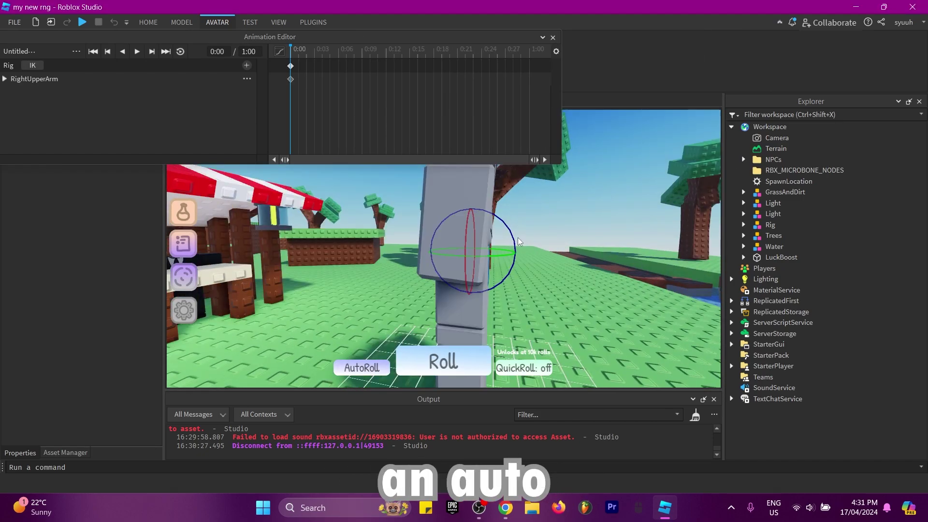
drag(513, 239, 333, 275)
right_drag(565, 252, 565, 252)
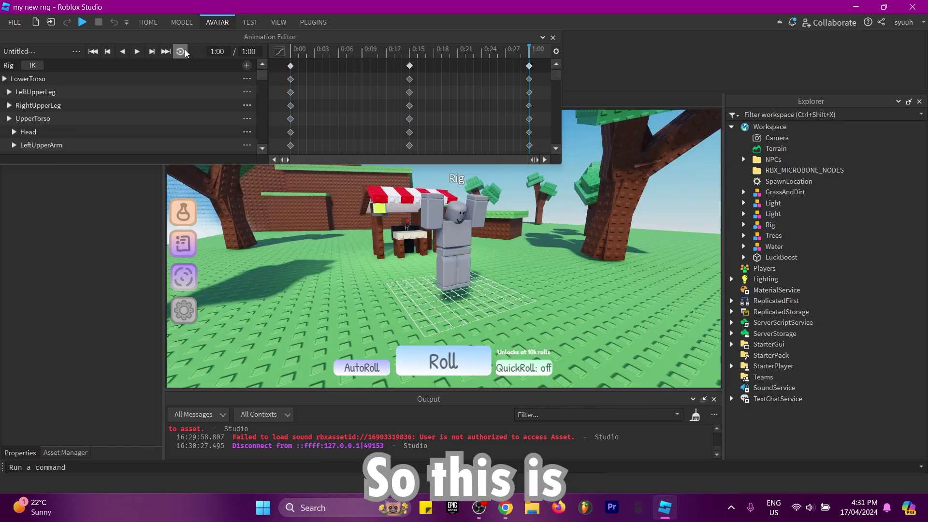
- Enable looping for the Rig's animation and play it back
click(180, 51)
key(space)
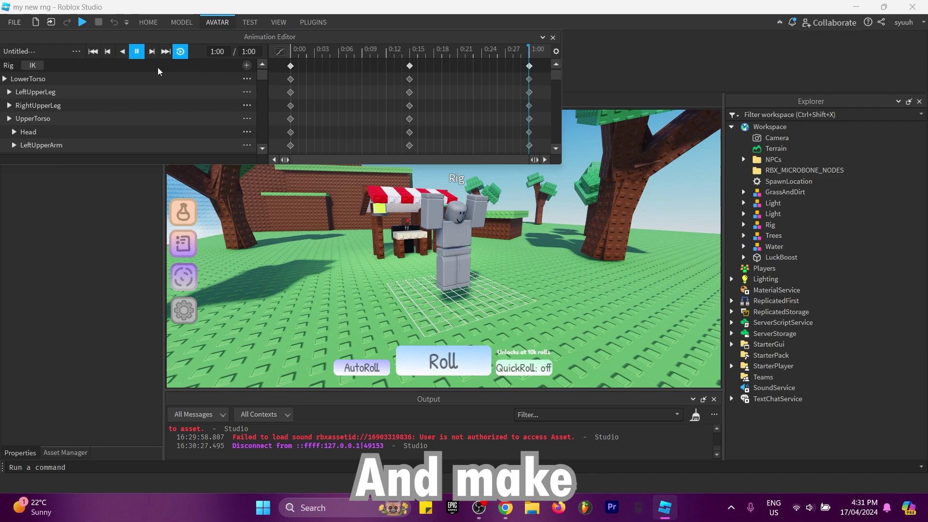
- Publish the Rig's animation to Roblox with the title Idleanimplr, and copy its asset ID
click(75, 52)
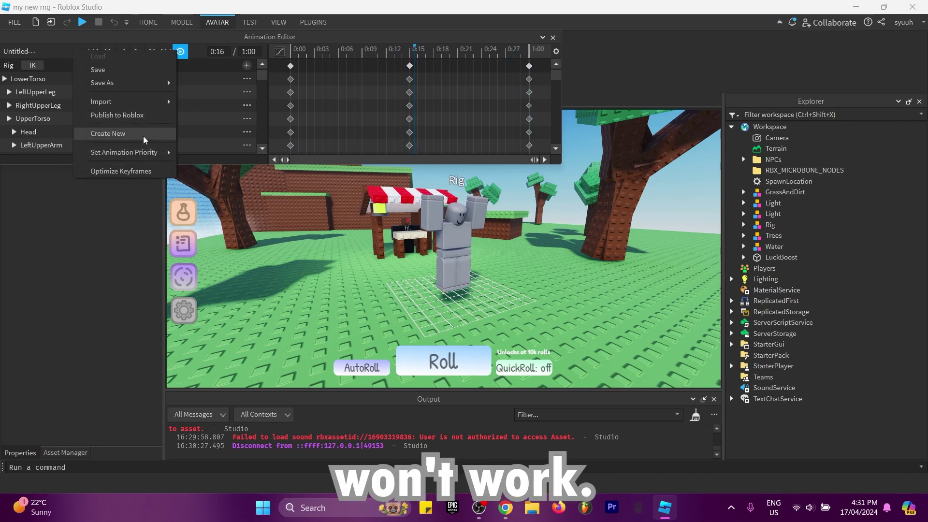
click(116, 116)
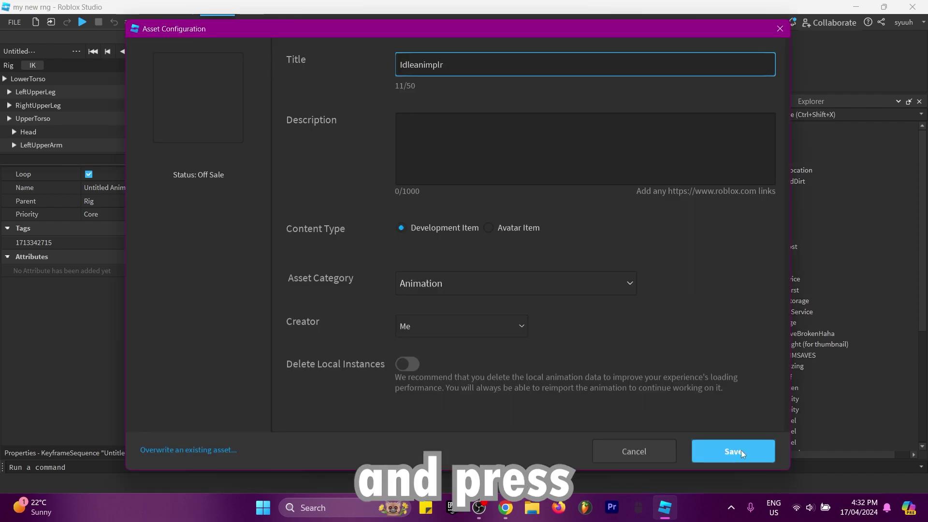
click(741, 450)
click(487, 190)
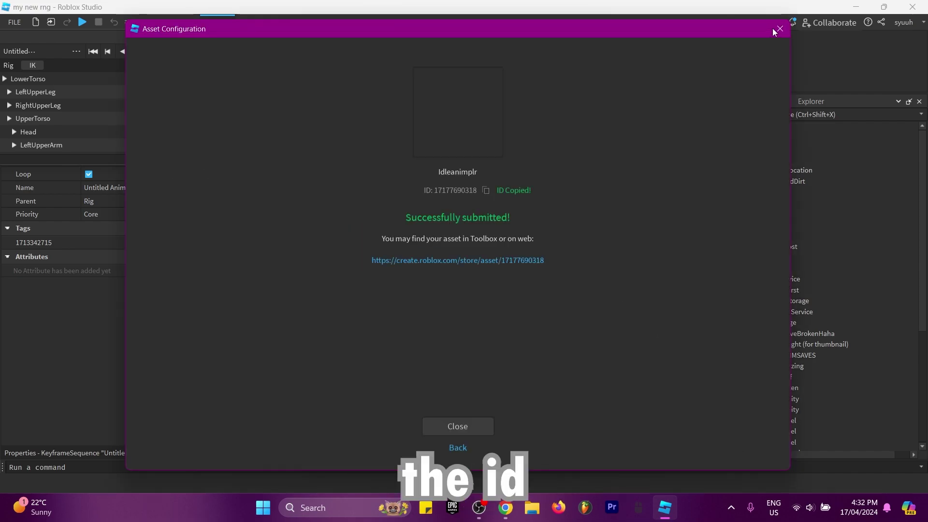
click(780, 28)
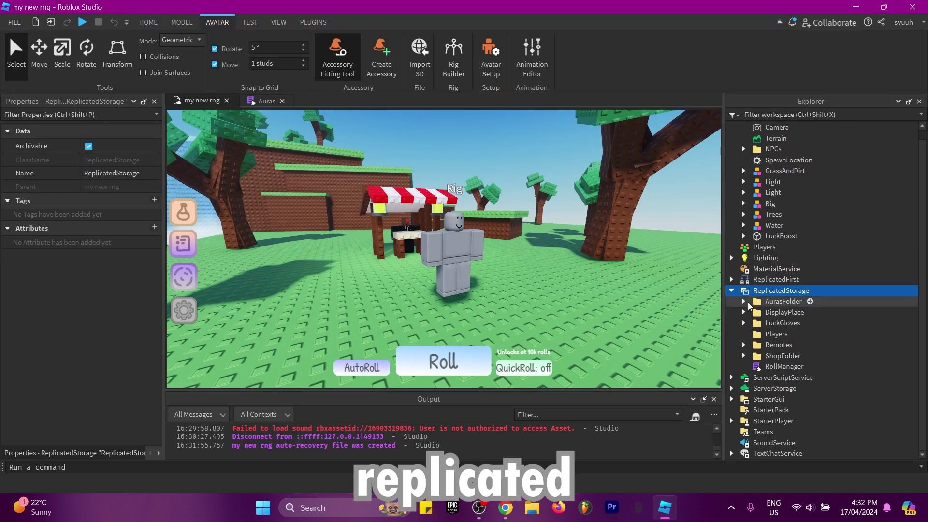
- Add a folder named Amazing to the PlayersAnimations folder inside AurasFolder in ReplicatedStorage
click(744, 301)
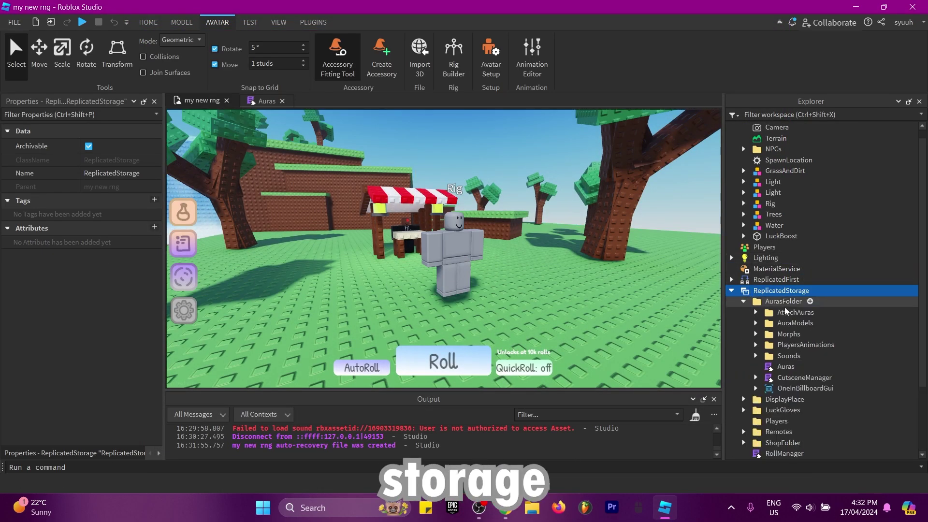
scroll(773, 290, down, 3)
click(785, 260)
double_click(785, 258)
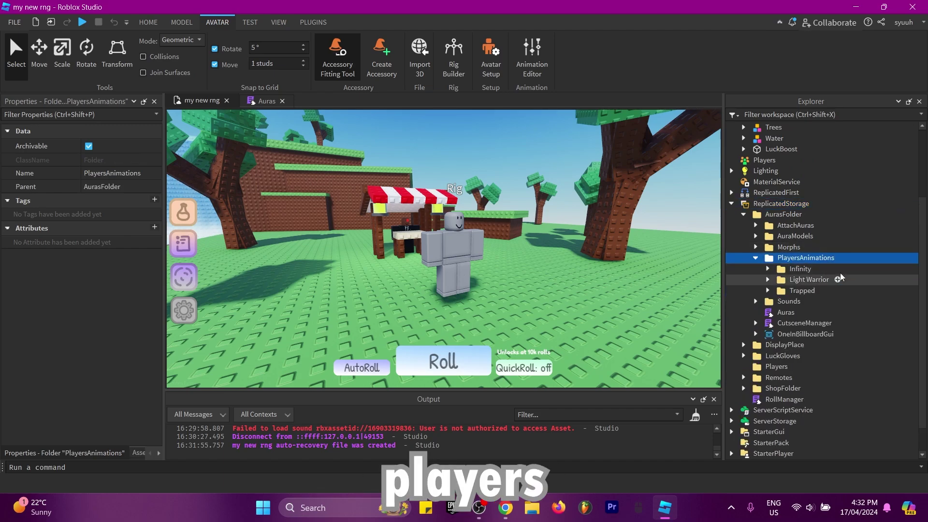
click(843, 258)
click(785, 250)
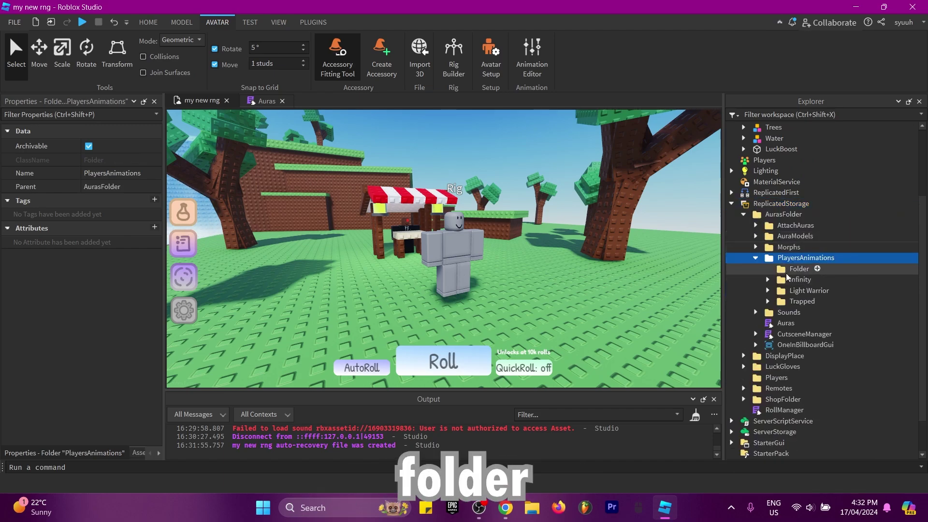
click(787, 272)
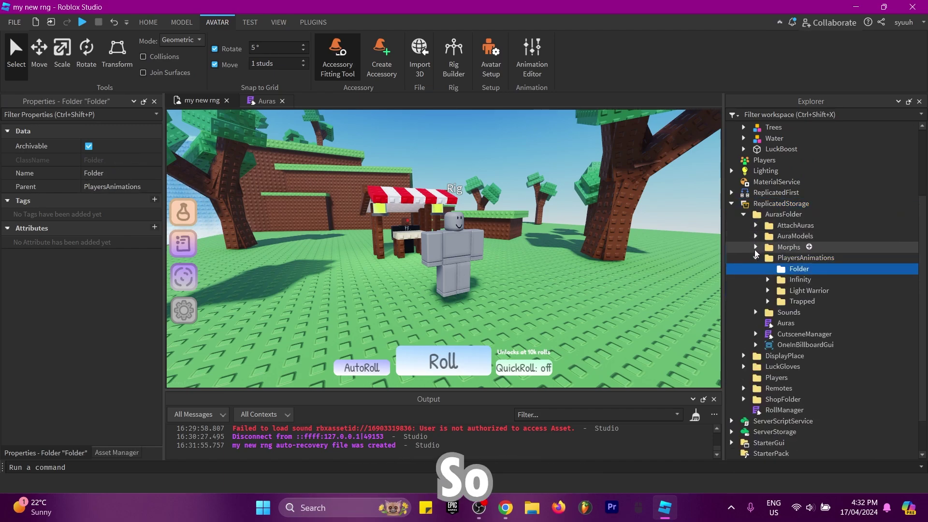
click(755, 225)
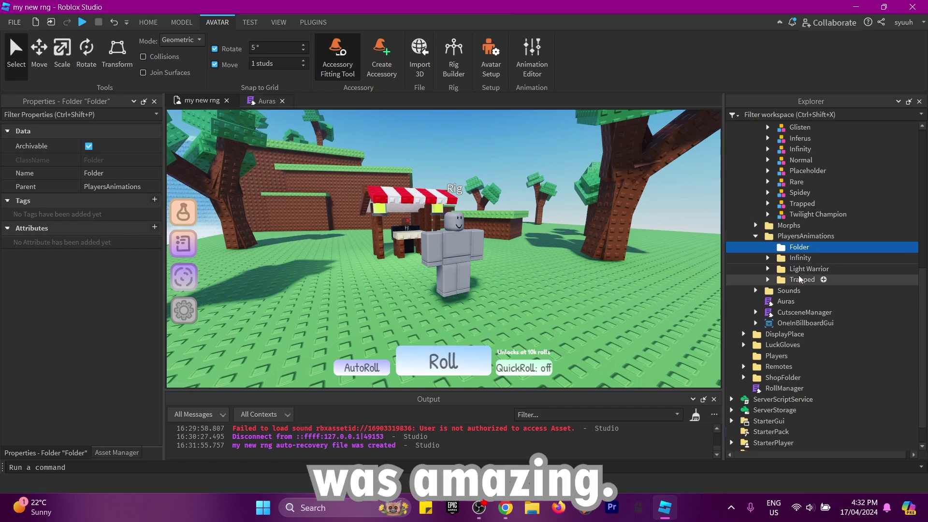
text(mazing)
key(Return)
- Insert an Animation object named idle into the Amazing folder under PlayersAnimations
key(ctrl+i)
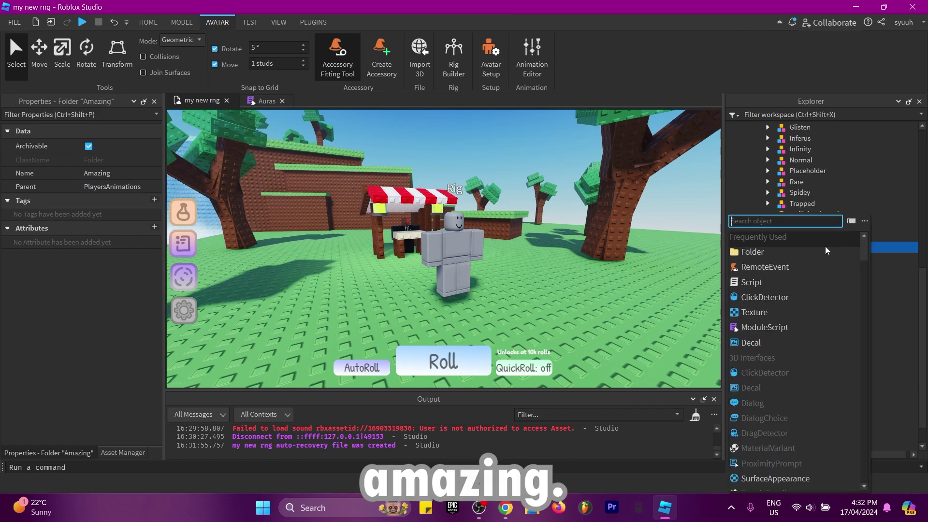
text(an)
key(Return)
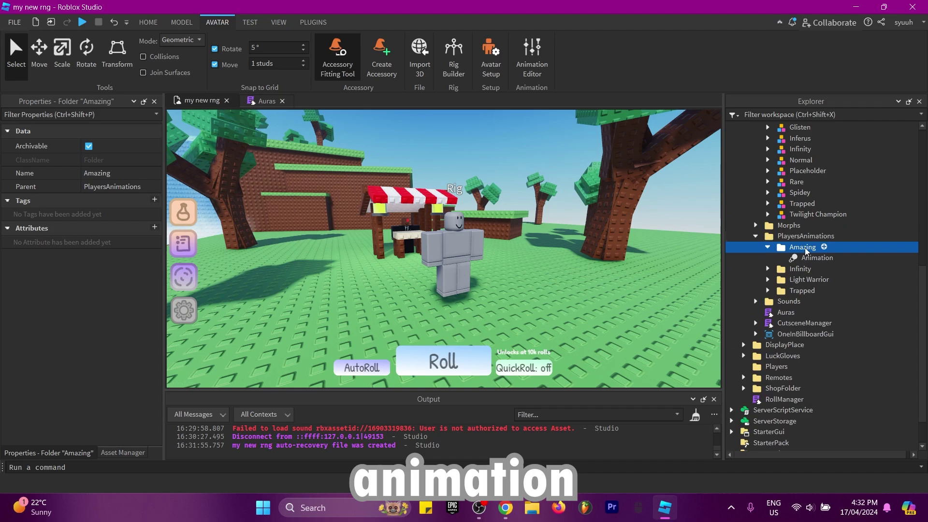
text(idle)
key(Return)
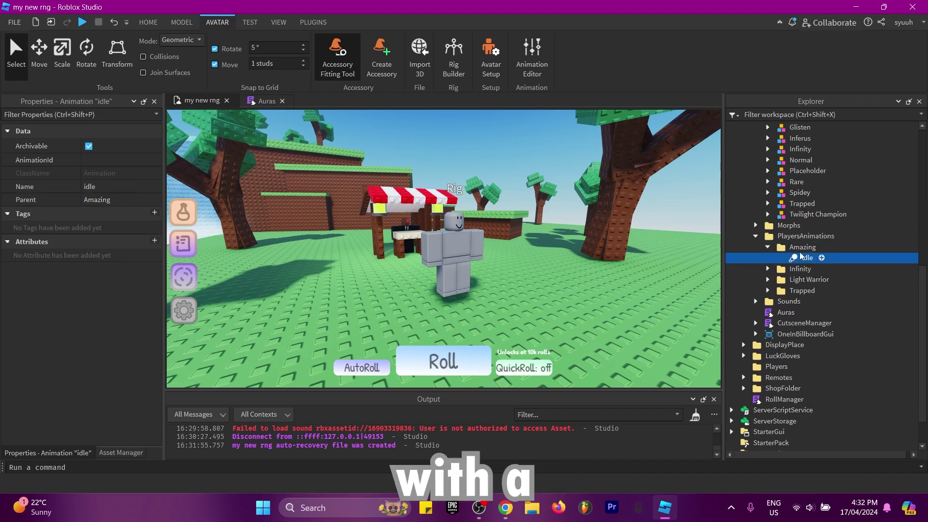
- Set the idle object's AnimationId to the copied ID of the published Rig animation
click(88, 146)
click(124, 159)
key(ctrl+v)
key(Return)
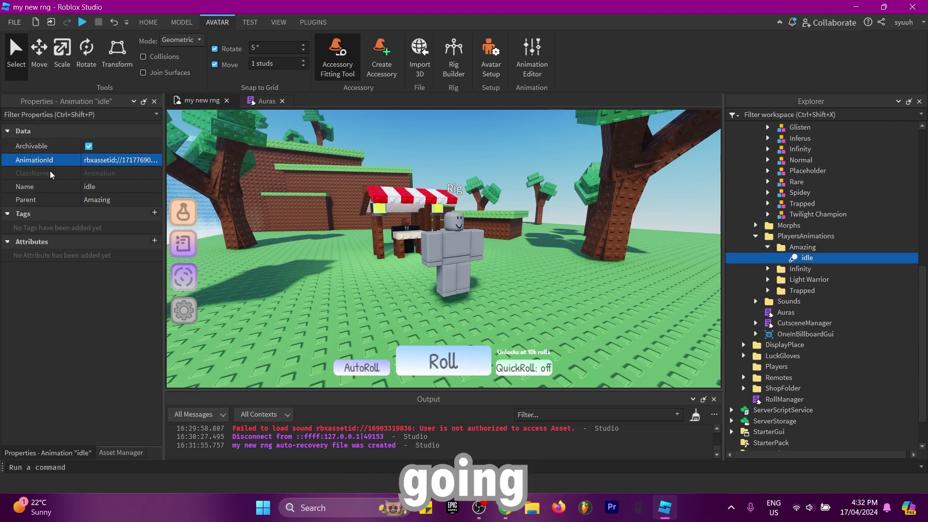
- Playtest the game and check the character's idle animation with the Amazing aura equipped
key(F5)
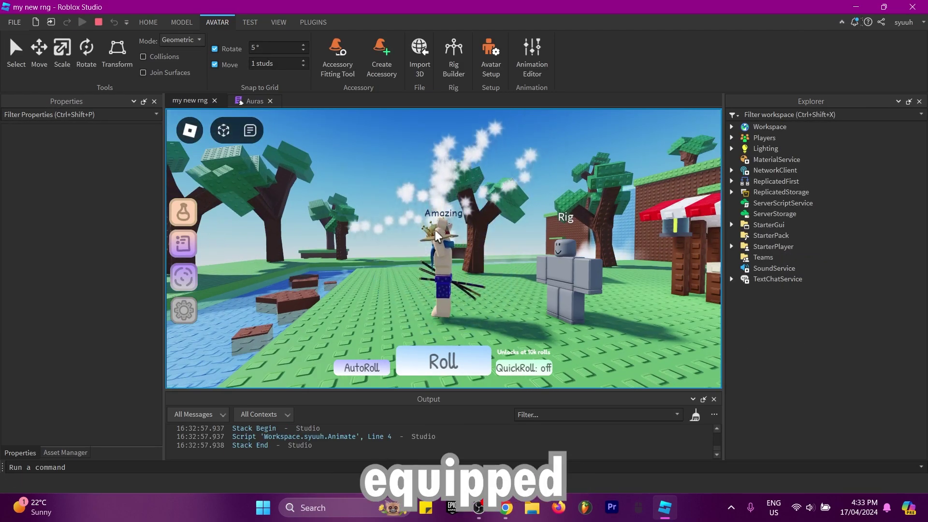
right_drag(437, 247, 437, 247)
key(a)
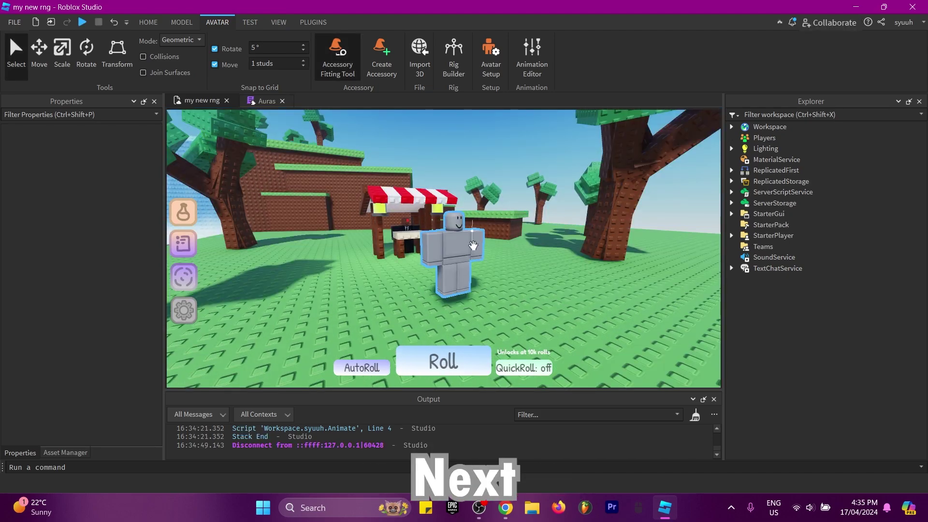
- Expand AurasFolder in ReplicatedStorage to view its subfolders
click(452, 256)
double_click(775, 301)
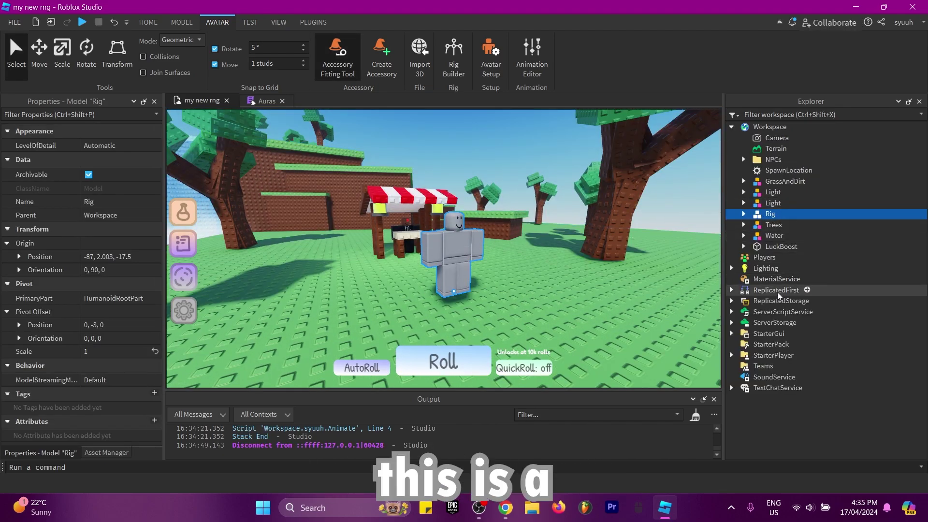
double_click(783, 311)
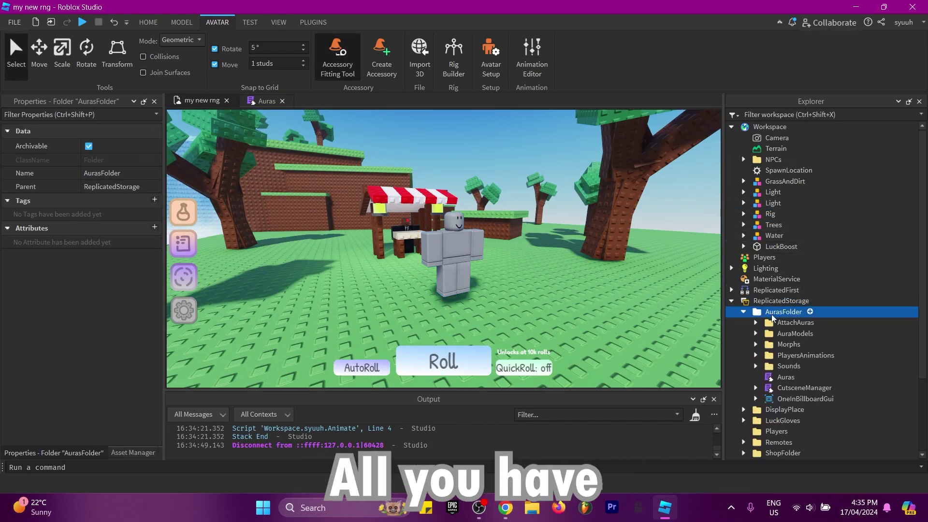
click(769, 213)
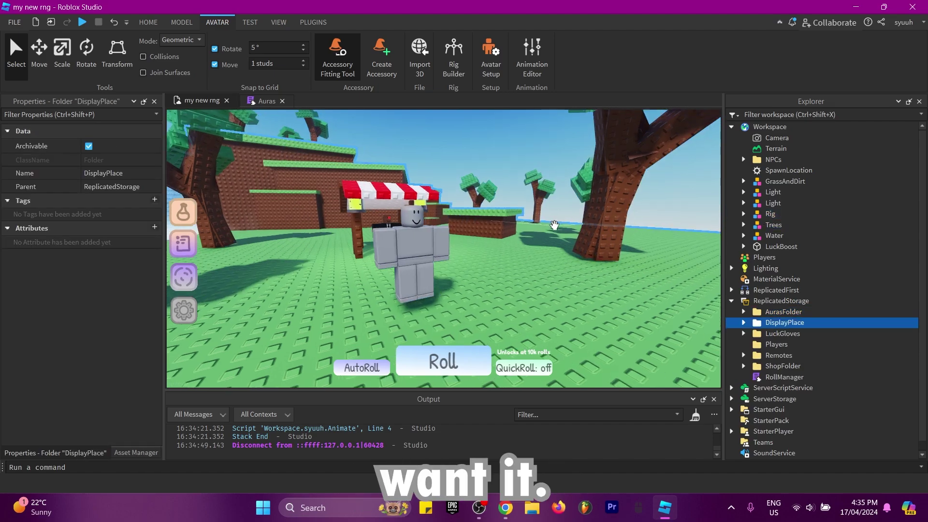
- Set the Rig's Body Colors to New Yeller for the head and Bright blue for the left arm
right_drag(555, 225, 478, 215)
click(511, 238)
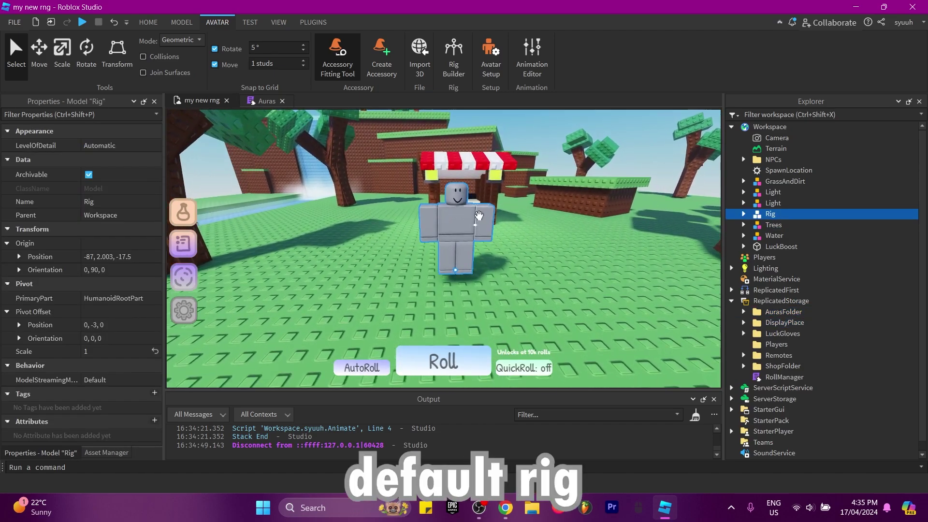
double_click(761, 216)
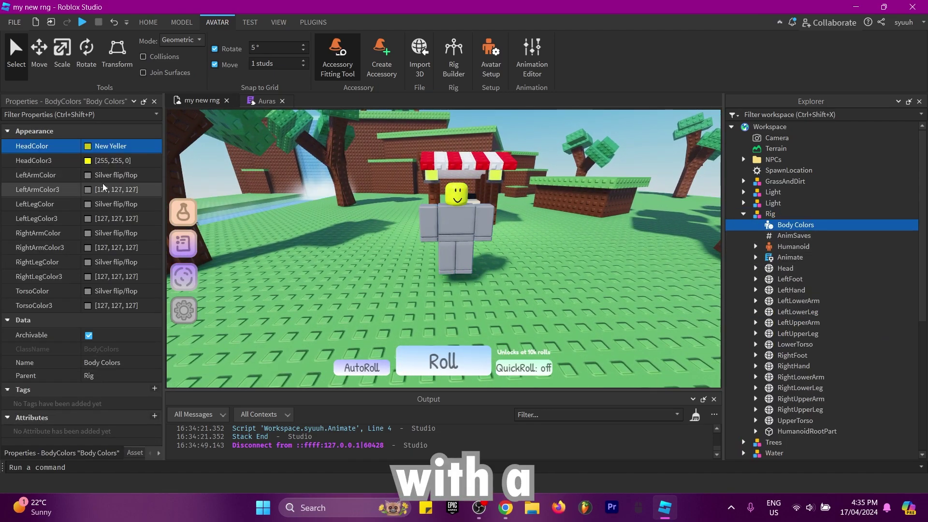
click(87, 175)
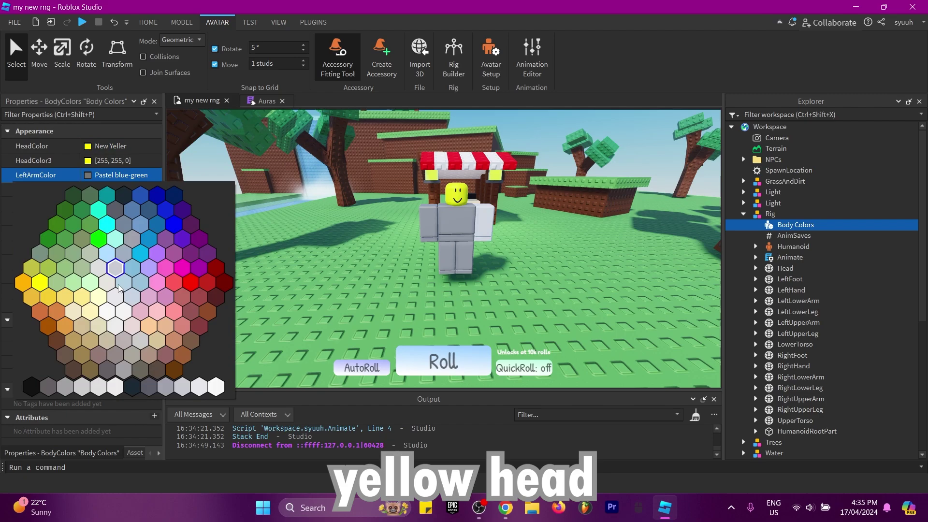
click(113, 206)
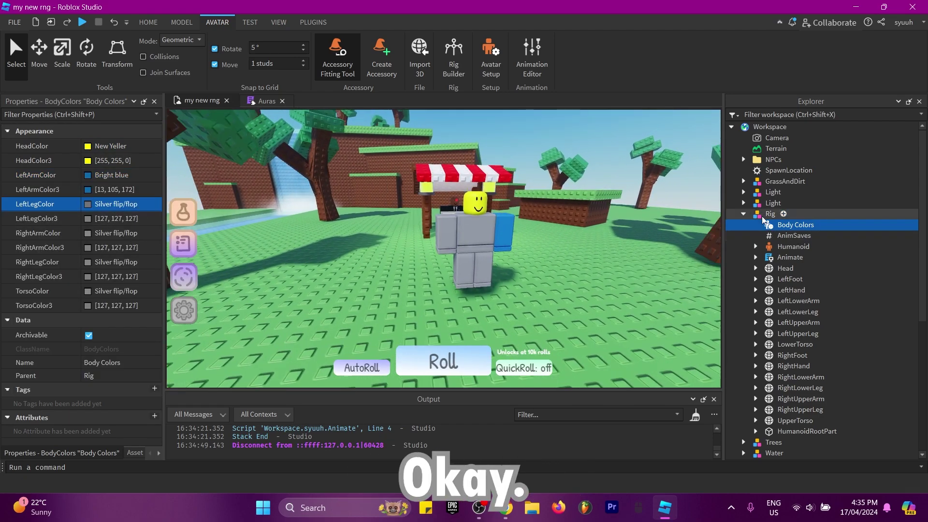
- Rename the Rig as Amazing and move it into the Morphs folder of AurasFolder in ReplicatedStorage
double_click(769, 214)
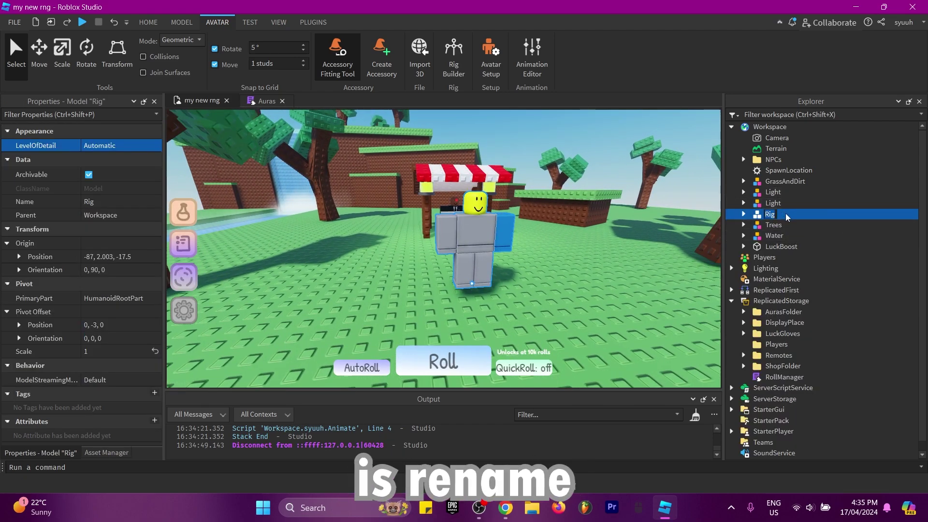
text(Amazing)
key(Return)
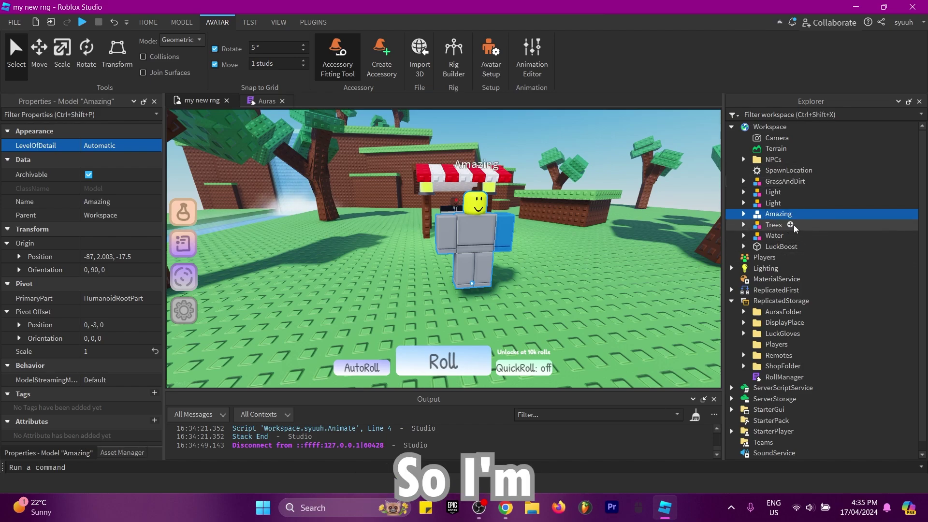
drag(787, 214, 821, 225)
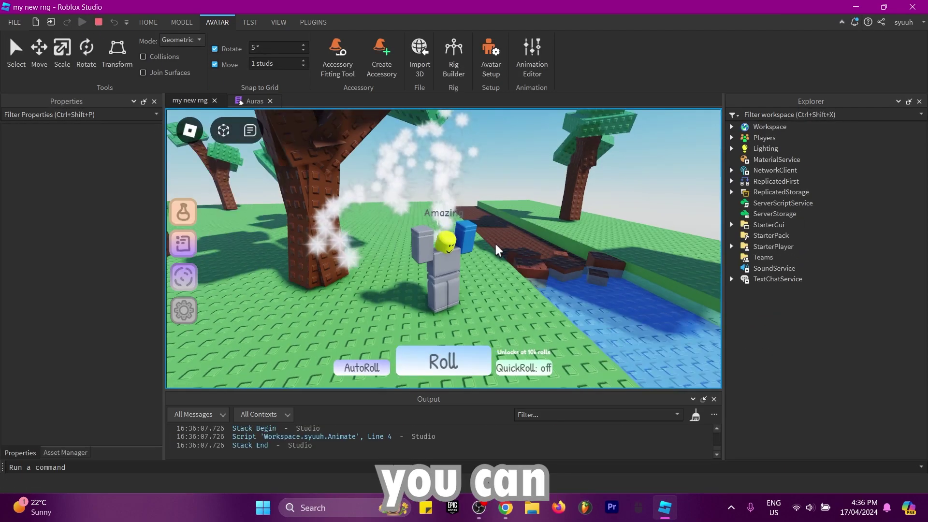
right_drag(490, 233, 387, 144)
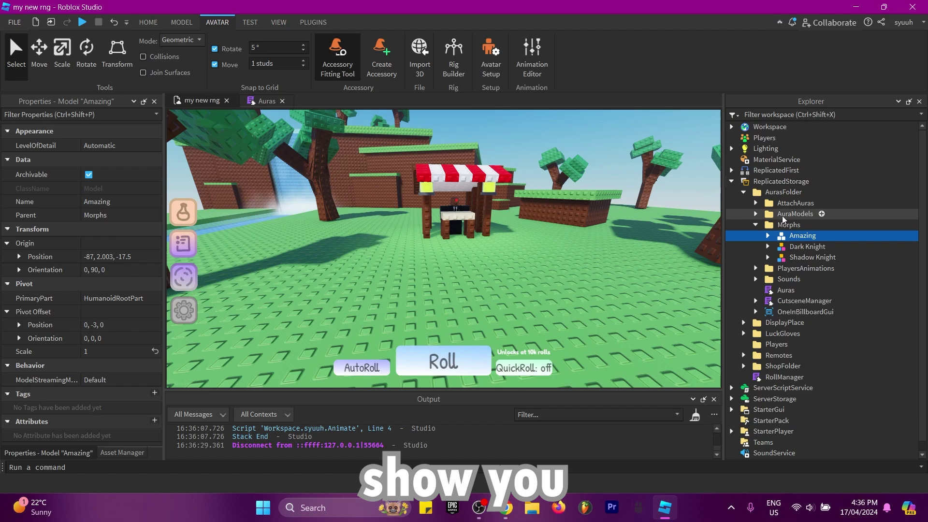
- Insert a Sound object into the AuraSongs folder inside the Sounds folder of AurasFolder
click(789, 225)
double_click(789, 247)
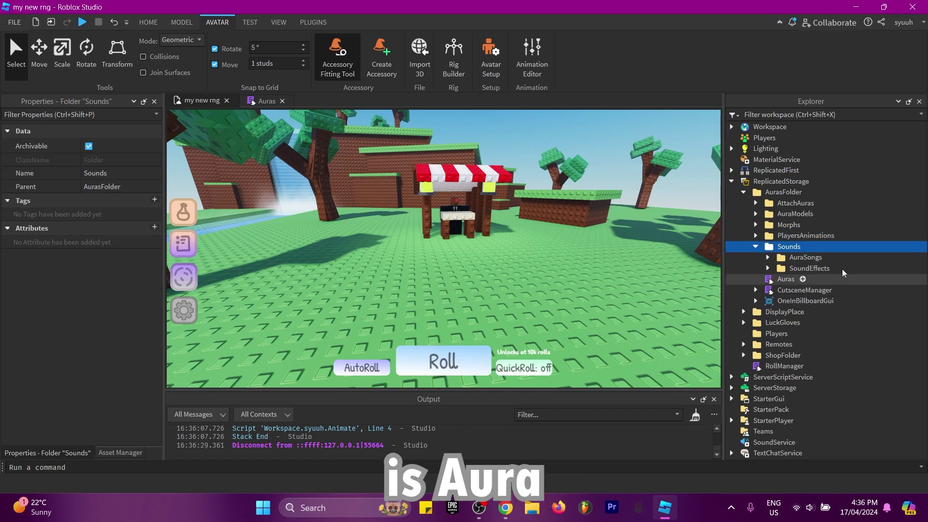
double_click(805, 257)
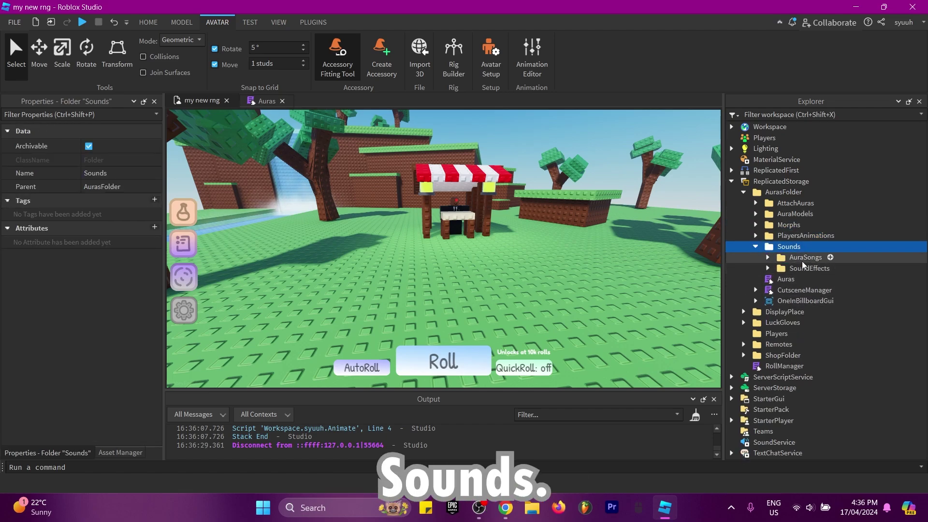
click(830, 257)
text(sou)
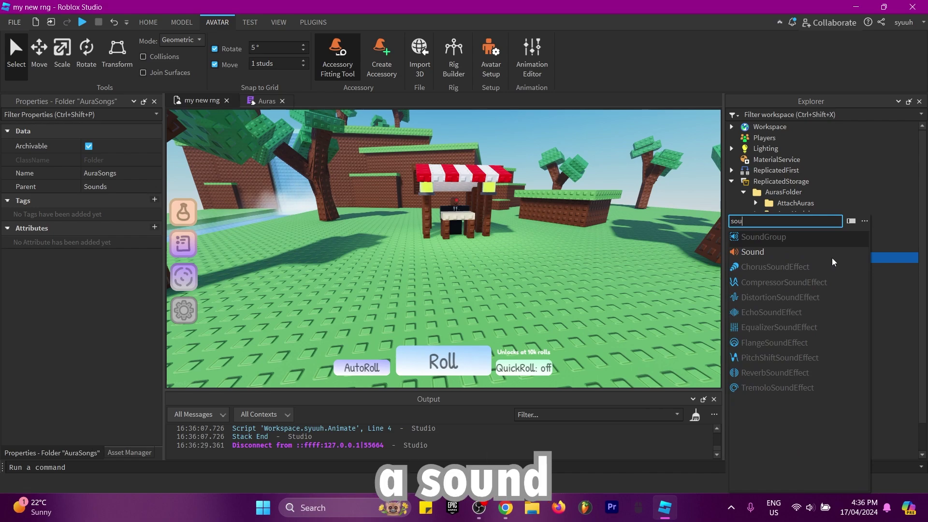
click(831, 254)
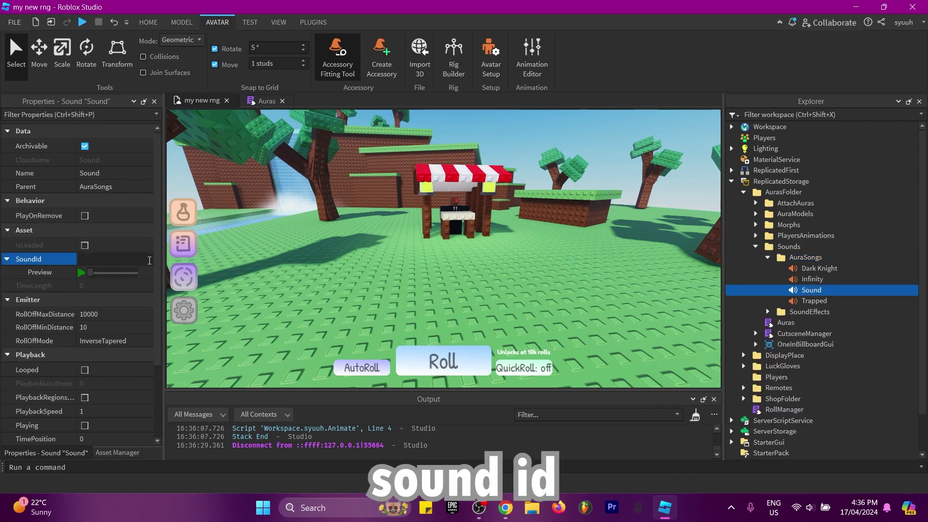
- Set the new Sound's RollOffMaxDistance to 50 and rename it as Amazing
scroll(104, 220, down, 3)
click(104, 217)
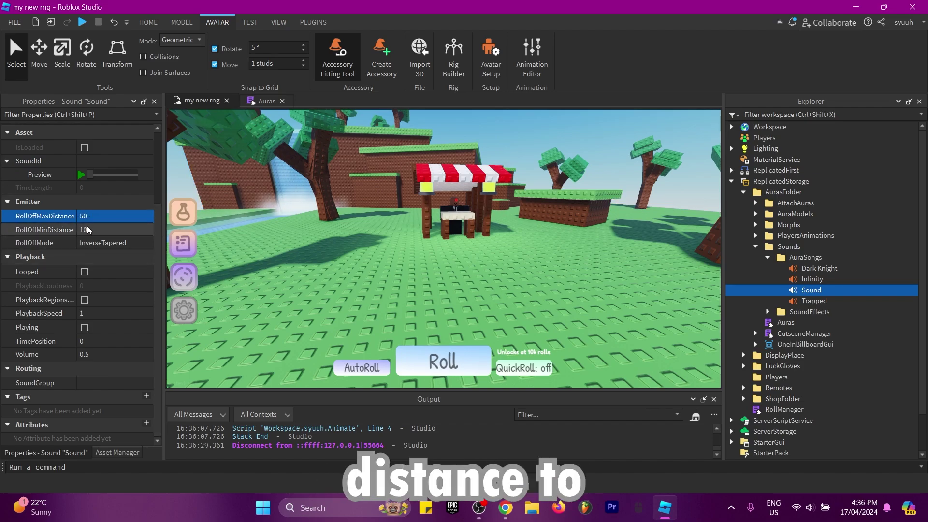
click(812, 279)
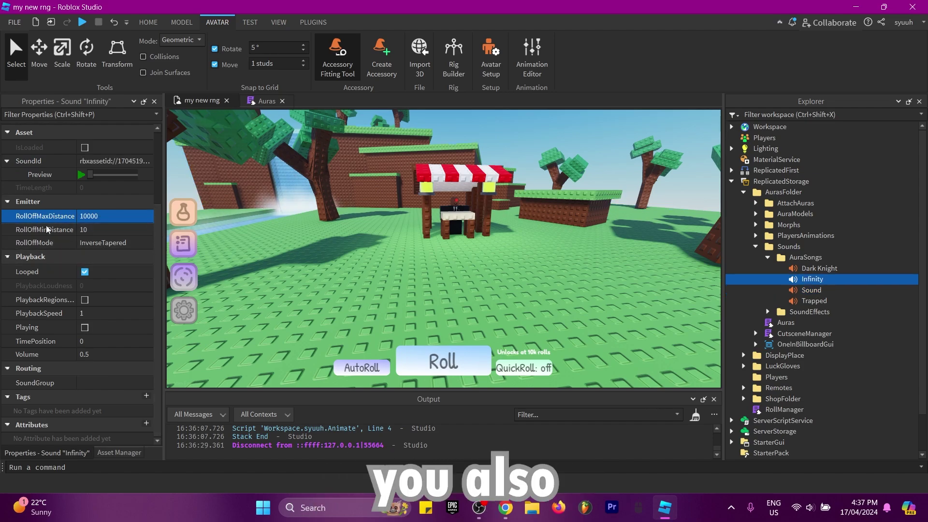
click(812, 291)
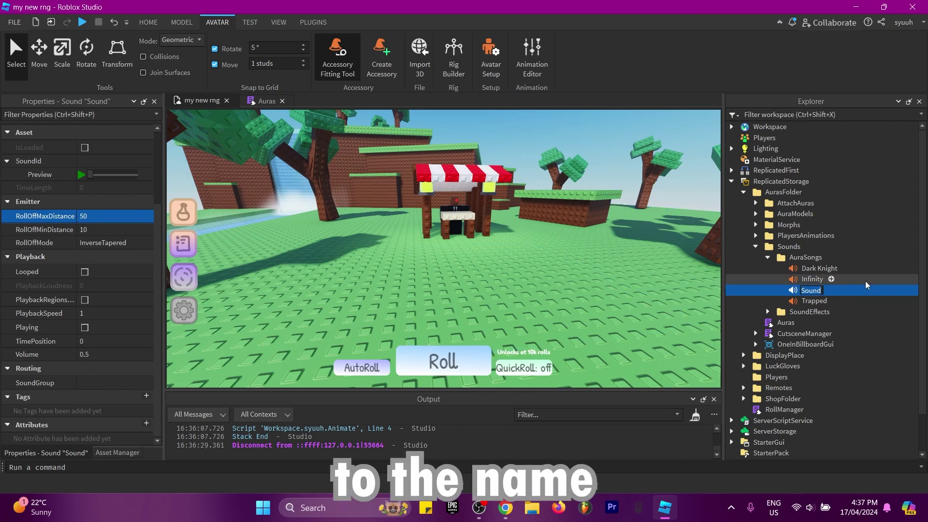
text(Amazing)
key(Return)
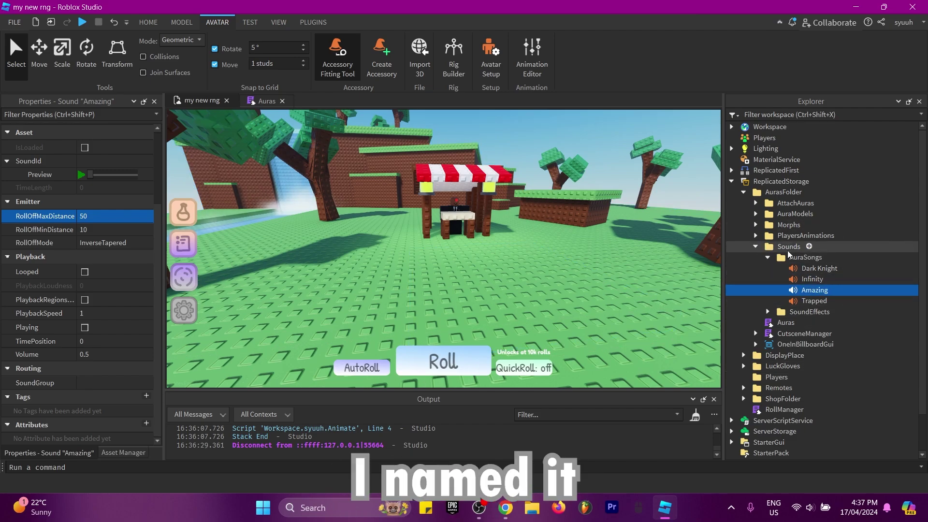
- Delete the Amazing sound from the AuraSongs folder
double_click(797, 257)
double_click(798, 258)
click(806, 292)
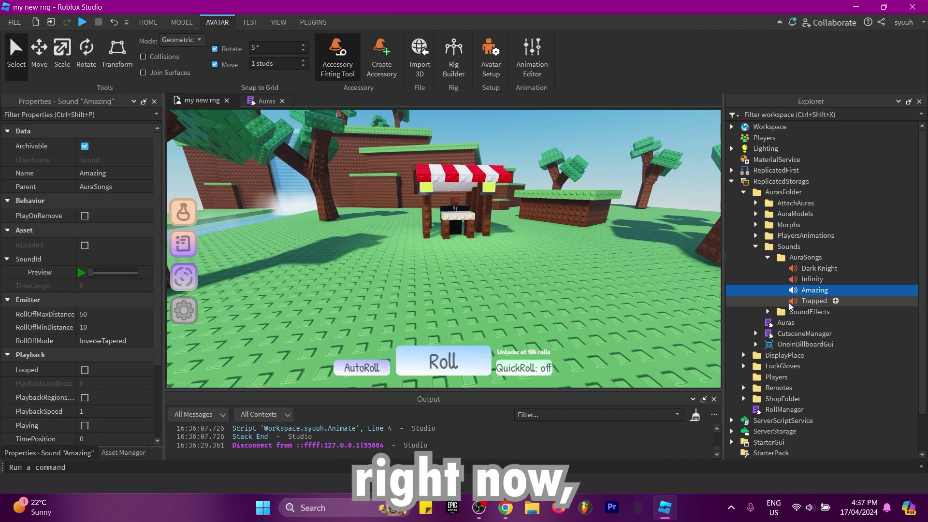
key(Delete)
click(805, 257)
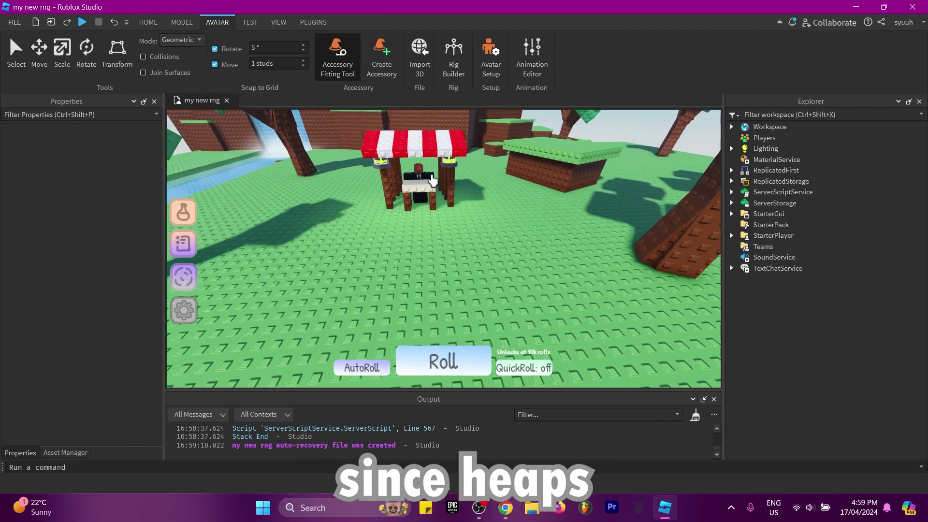
- Generate an R6 Block Avatar rig in the workspace with Rig Builder
click(453, 51)
click(452, 51)
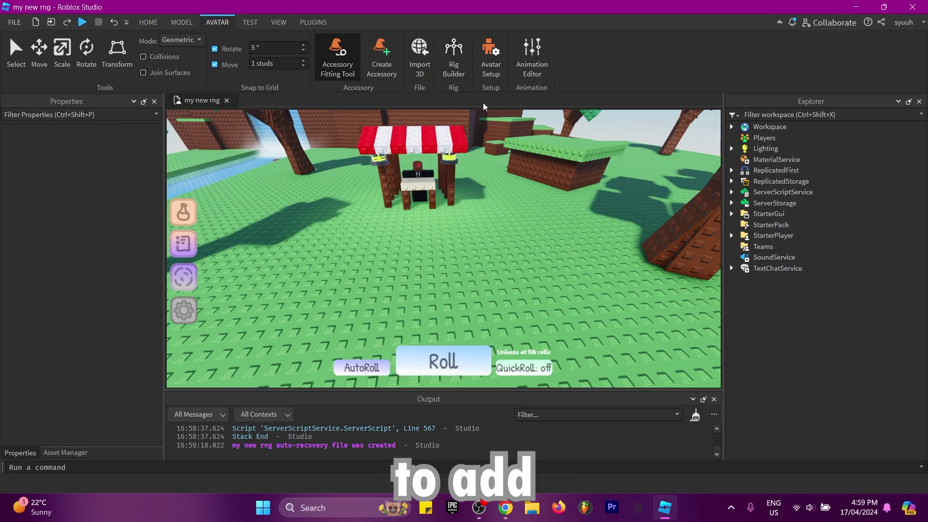
click(456, 60)
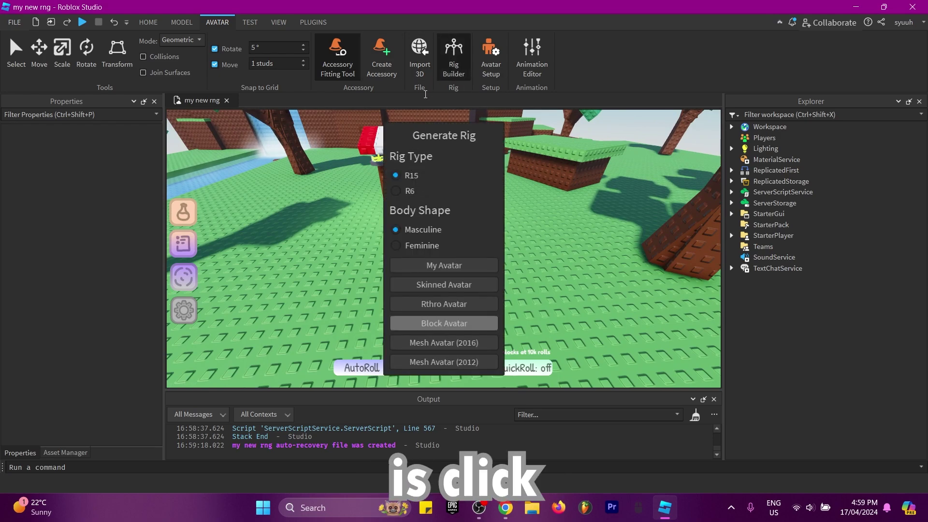
click(435, 332)
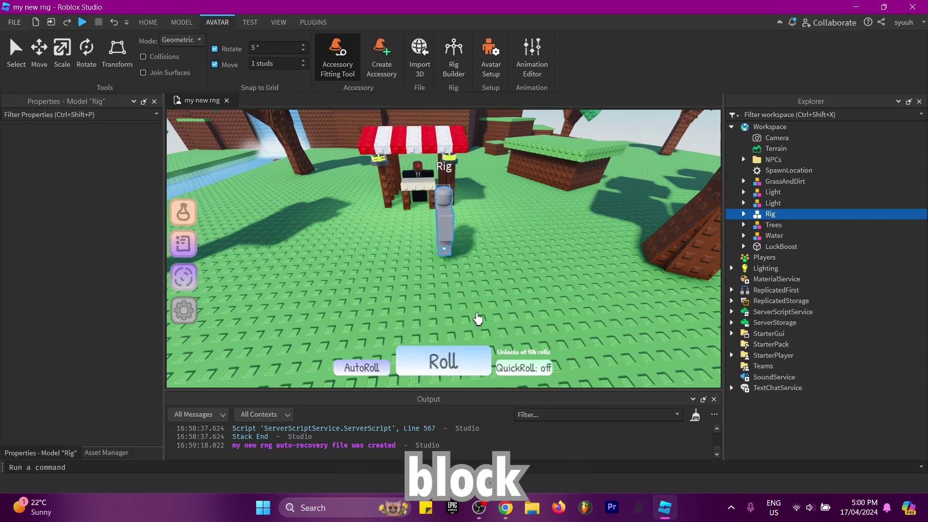
- Delete the Animate script inside ServerScript and move the Rig's Animate script there in its place
double_click(755, 313)
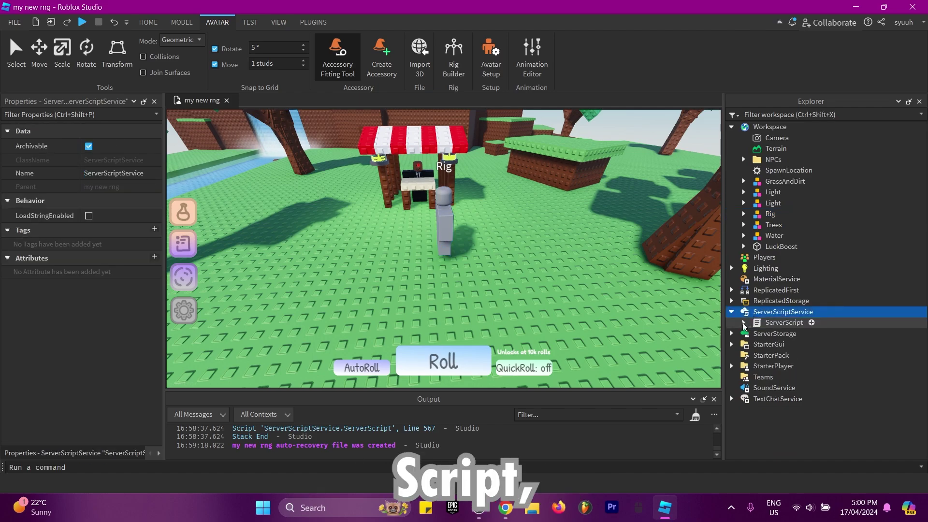
click(743, 323)
click(783, 344)
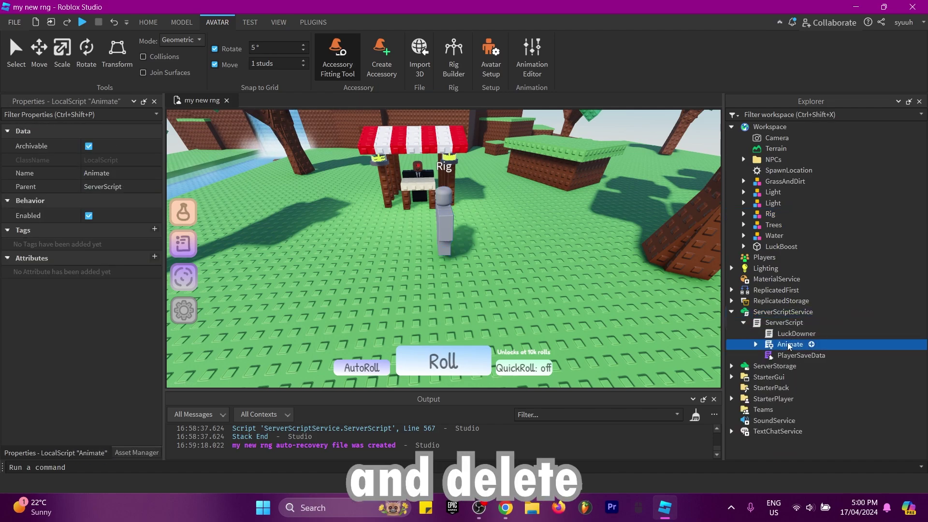
drag(789, 345, 773, 215)
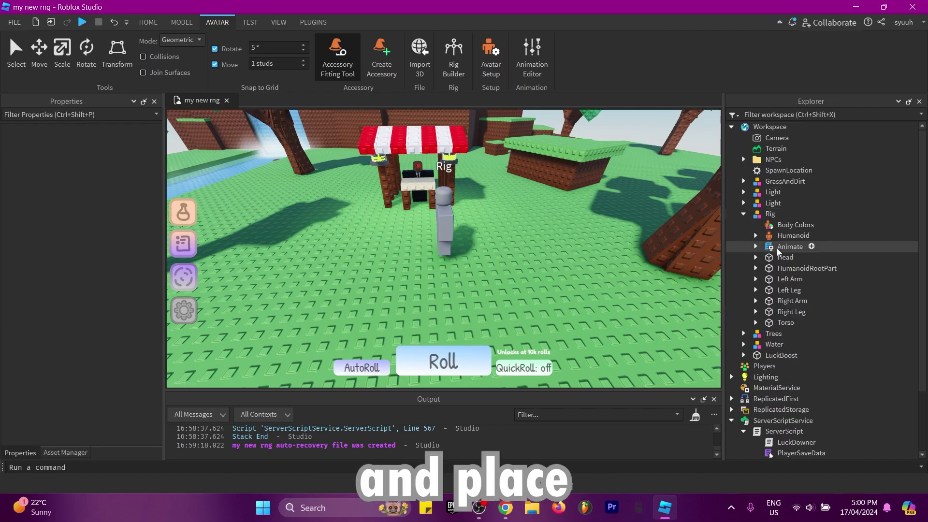
drag(778, 249, 830, 373)
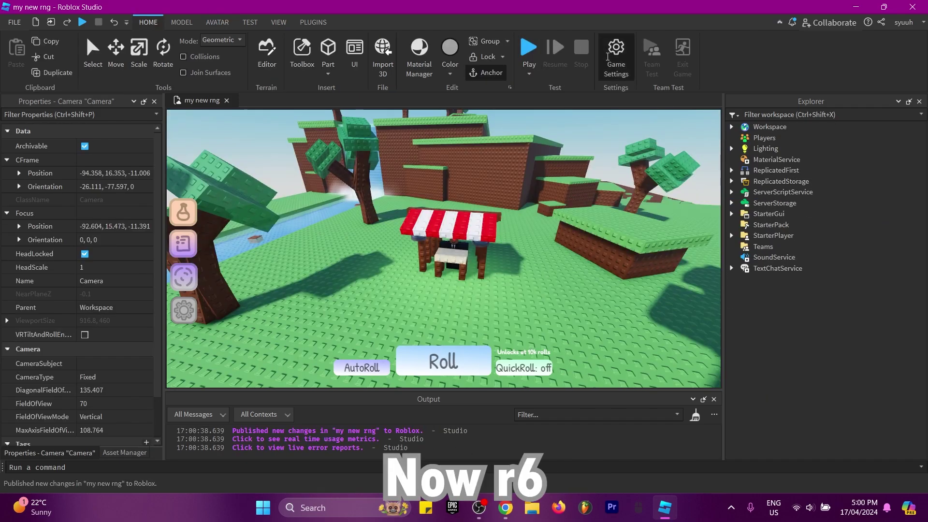
- Open the game settings of the experience
click(615, 46)
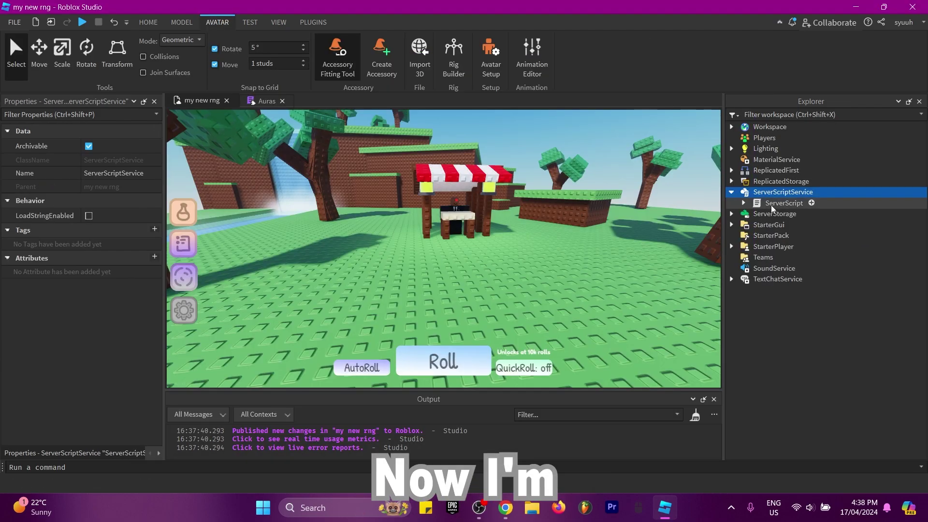
- Open ServerScript in ServerScriptService to view its code
click(781, 204)
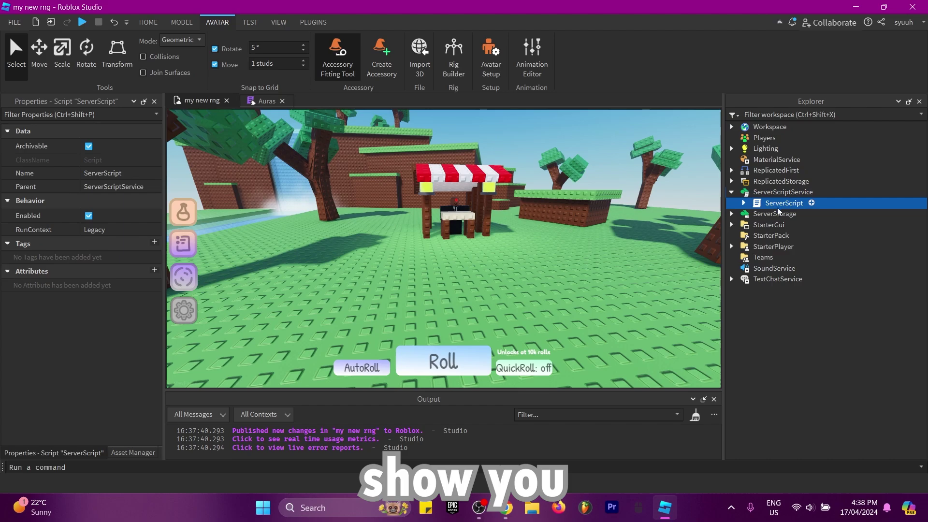
double_click(784, 203)
scroll(435, 241, down, 3)
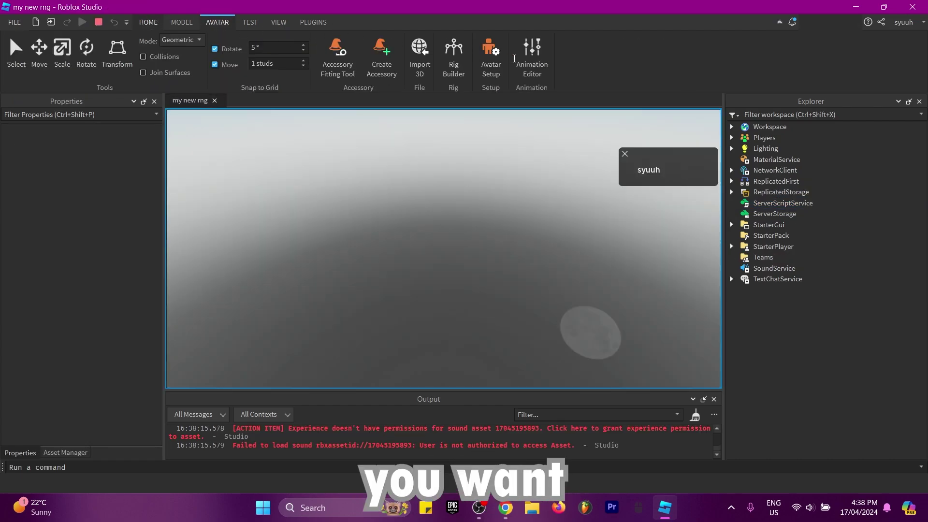
- Copy the player's UserId from the Players service during the playtest and stop the playtest
click(142, 22)
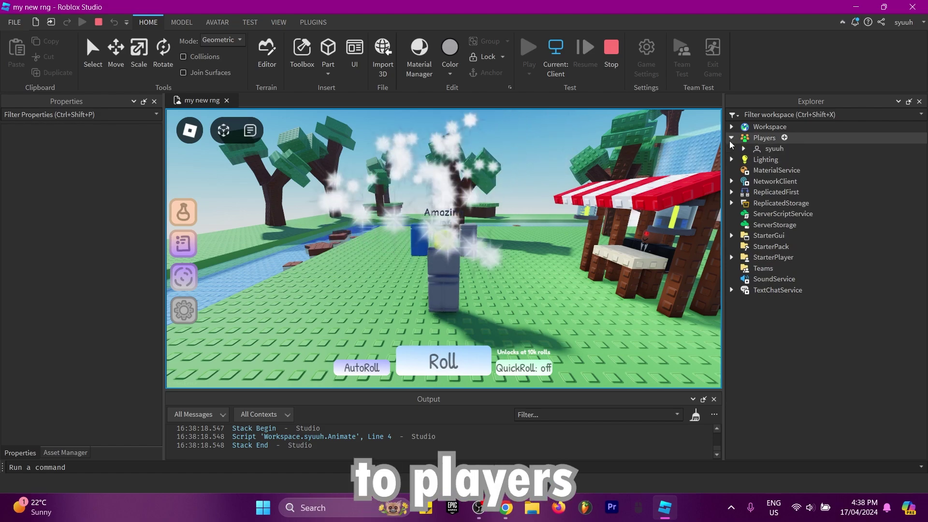
click(732, 138)
click(773, 148)
scroll(78, 280, down, 3)
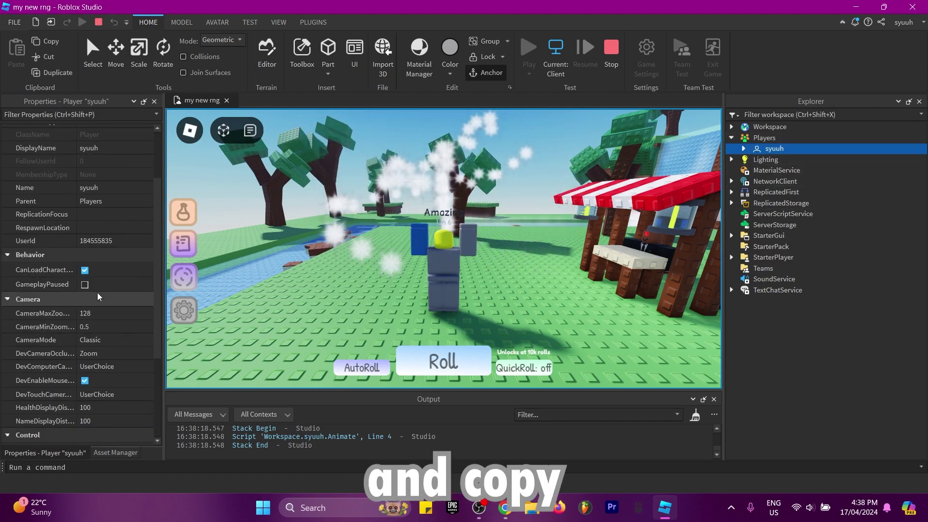
click(95, 241)
key(ctrl+c)
click(610, 47)
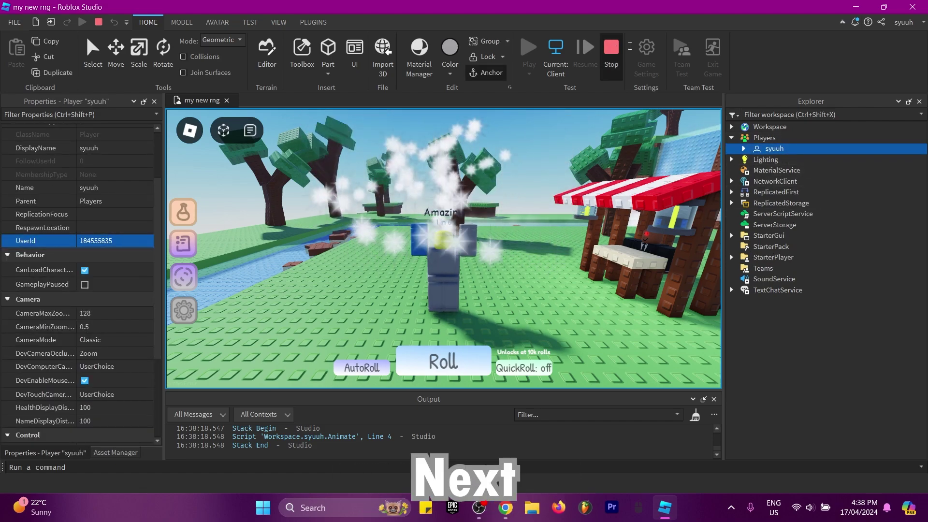
- Replace the placeholder ID in the Admins table of ServerScript with the copied player UserId
click(731, 192)
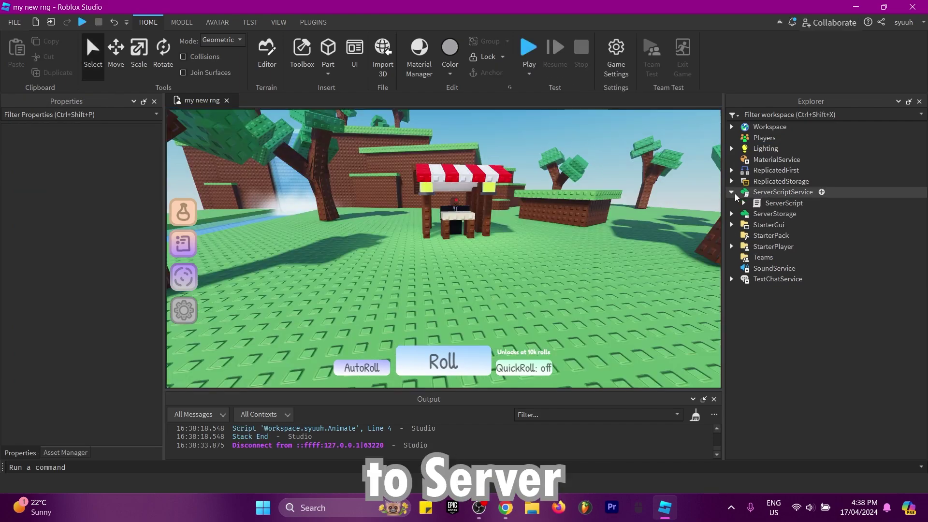
click(777, 204)
double_click(778, 204)
scroll(228, 260, down, 4)
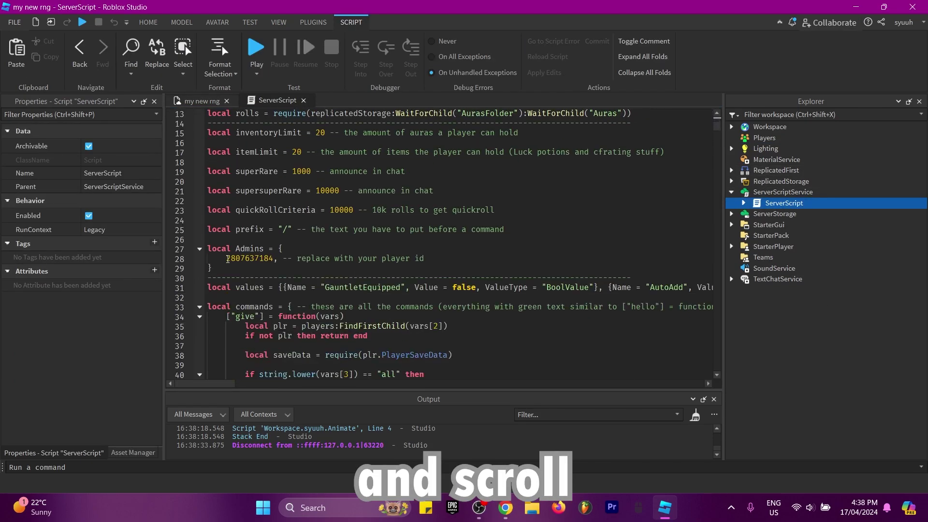
double_click(250, 258)
key(ctrl+v)
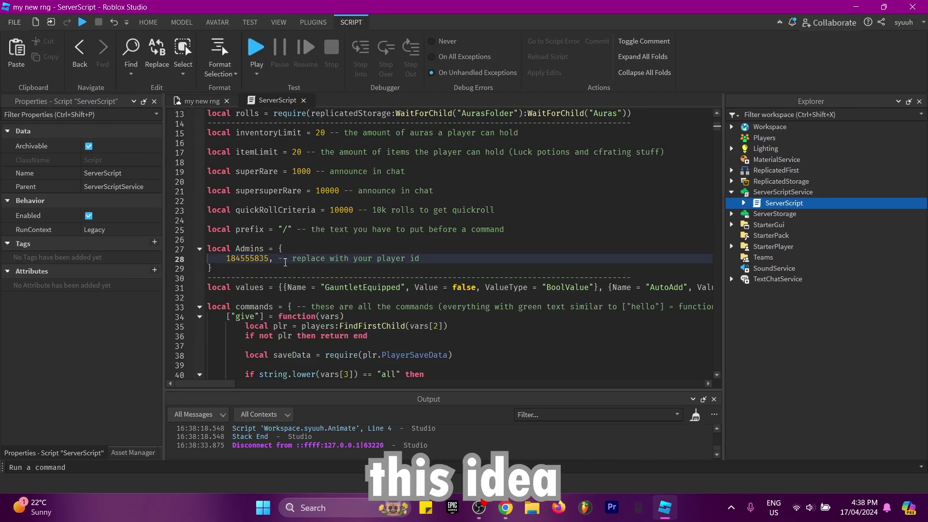
- Examine the configuration variables near the start of ServerScript, from inventoryLimit and itemLimit to the rarity announcement thresholds
scroll(285, 262, up, 2)
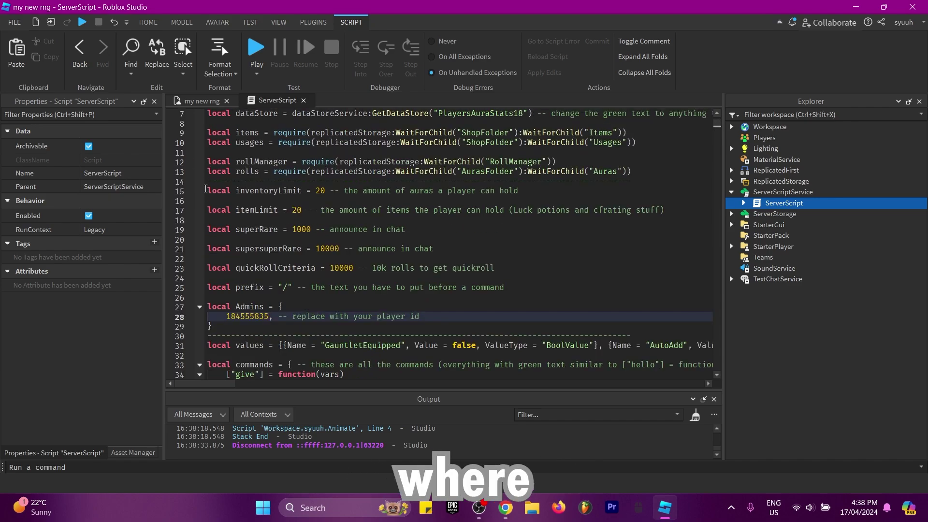
click(208, 190)
drag(224, 190, 567, 191)
click(568, 191)
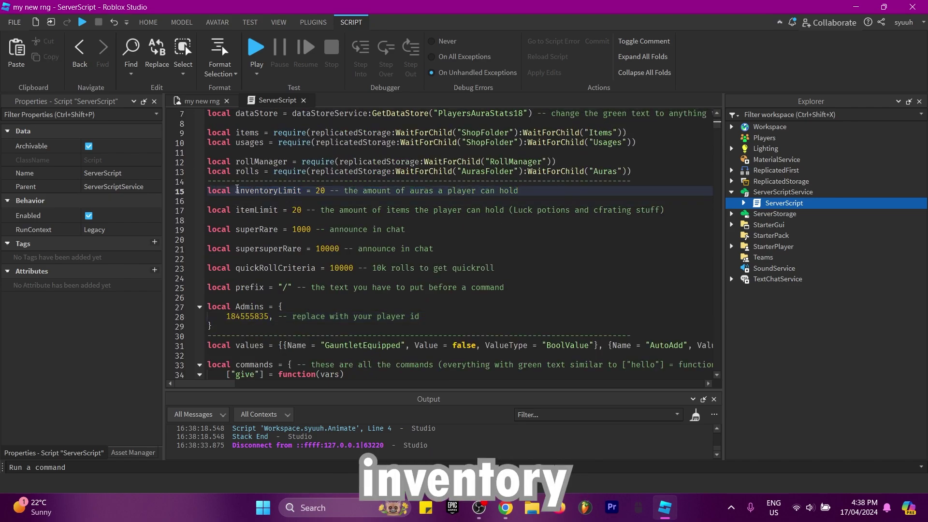
click(307, 202)
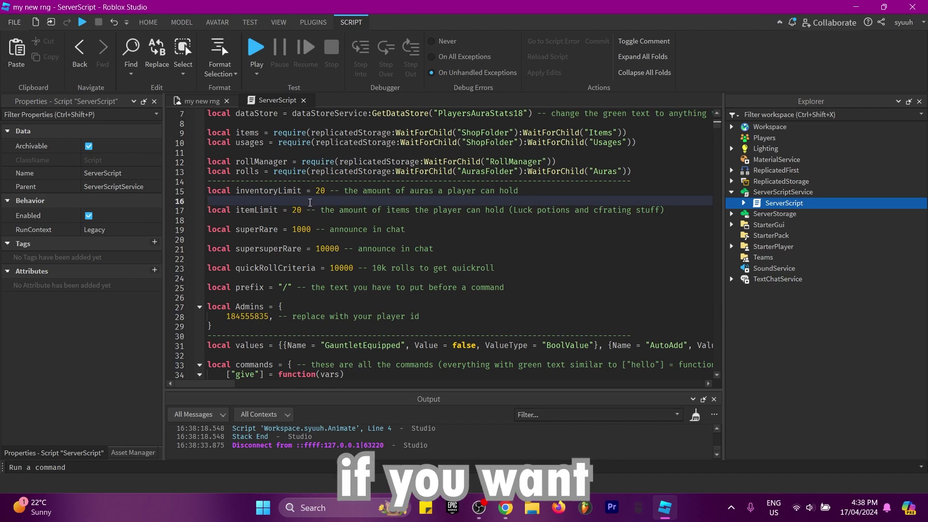
drag(409, 223, 313, 242)
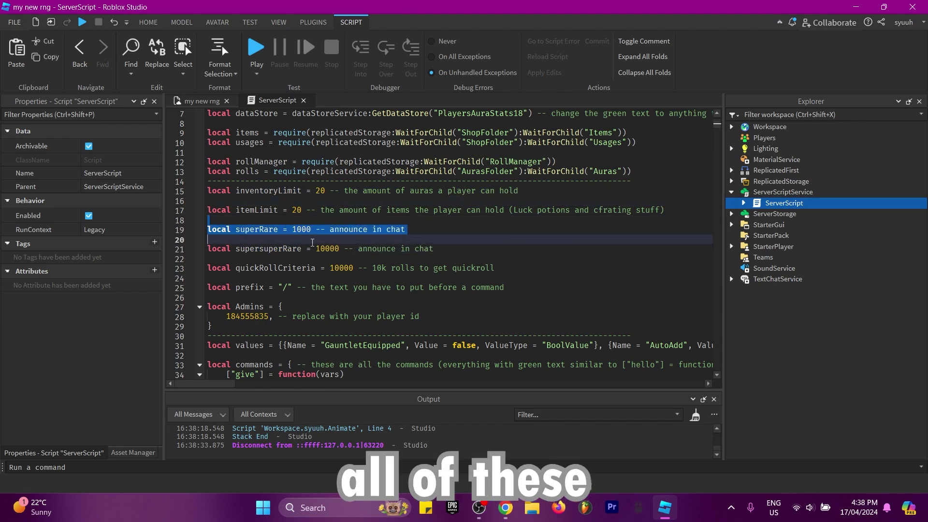
click(312, 242)
scroll(234, 231, down, 2)
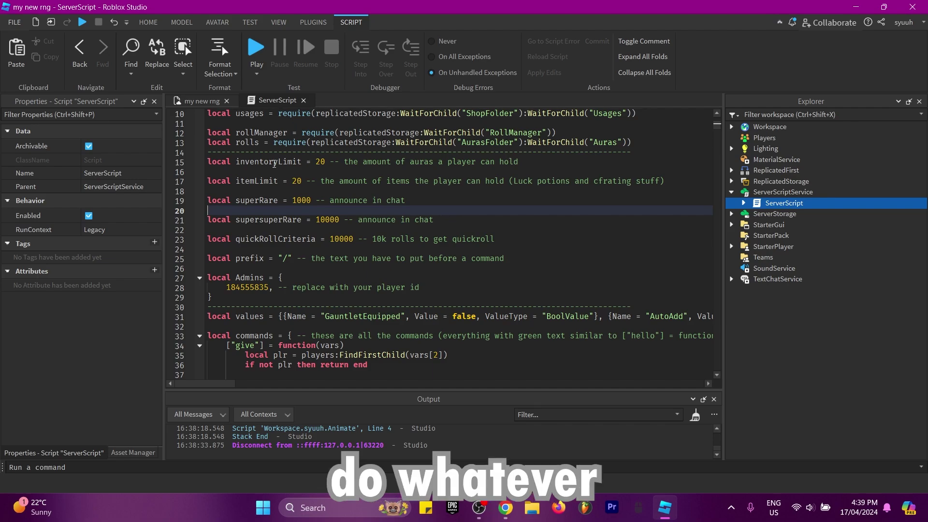
- Look through the commands table in ServerScript, from the give function down to the reset function
scroll(302, 230, down, 5)
drag(319, 153, 363, 181)
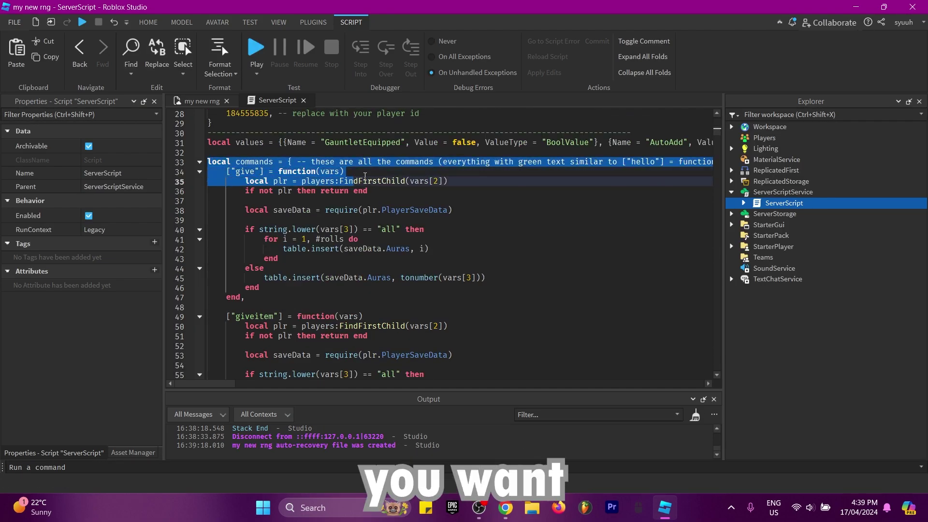
click(351, 173)
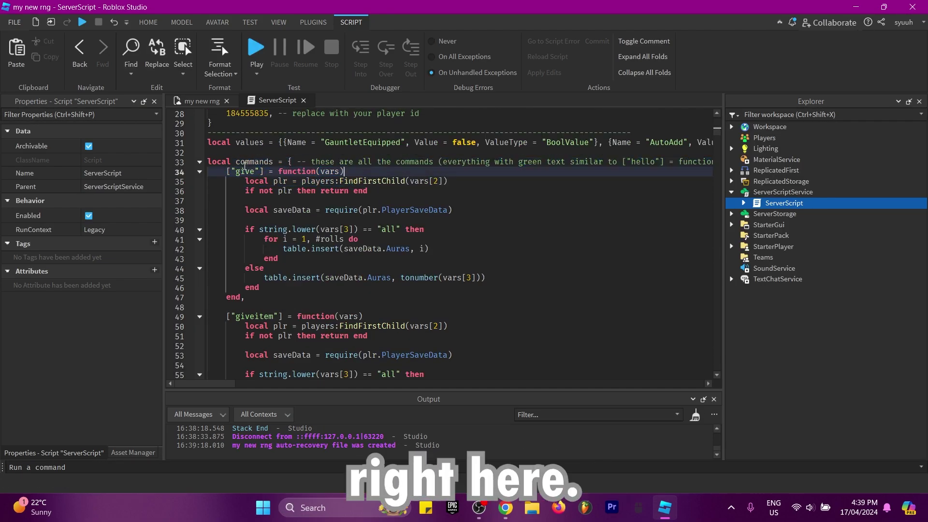
scroll(243, 169, down, 1)
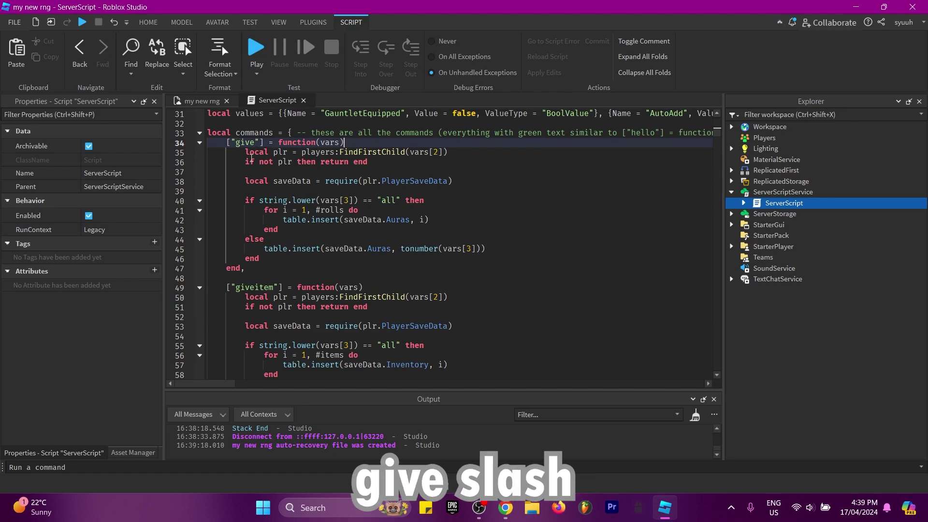
scroll(251, 258, down, 4)
scroll(256, 229, down, 8)
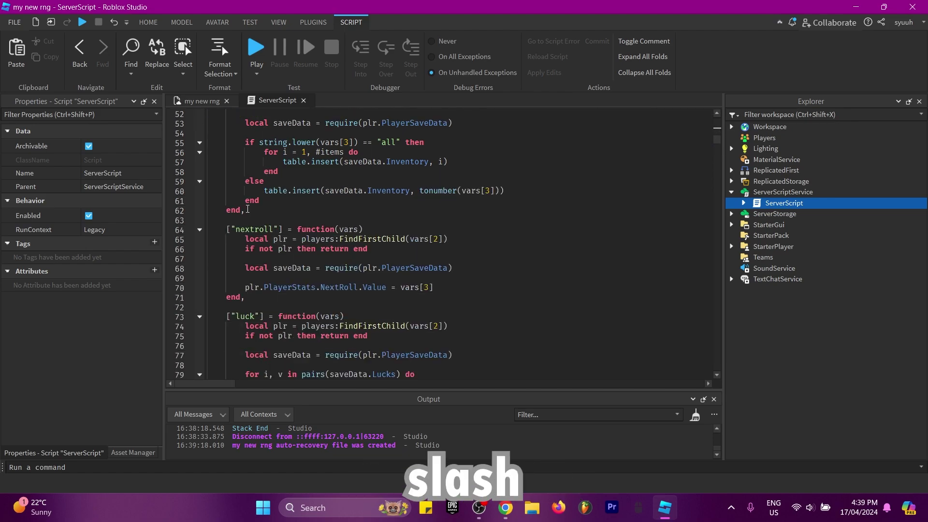
scroll(253, 232, down, 4)
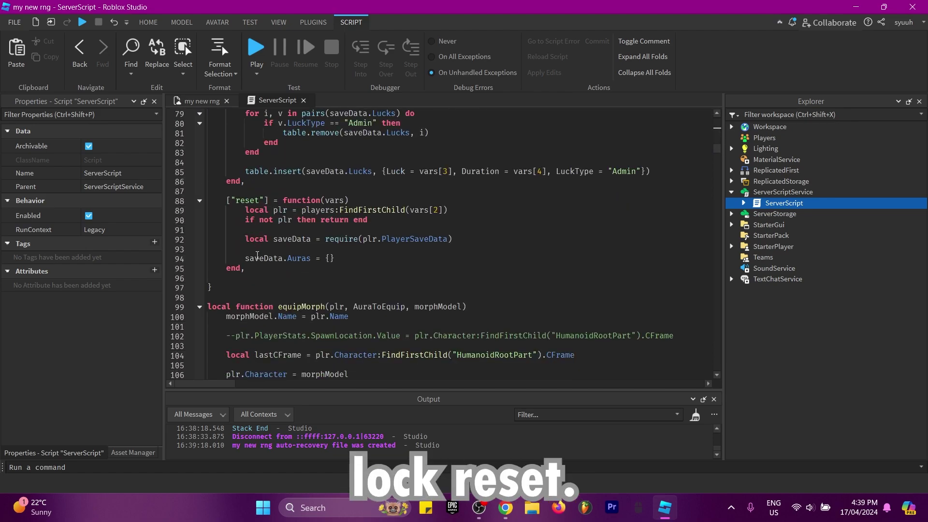
drag(269, 271, 226, 200)
click(227, 200)
- Examine the luck, nextroll, giveitem and give command functions in ServerScript
scroll(227, 265, up, 5)
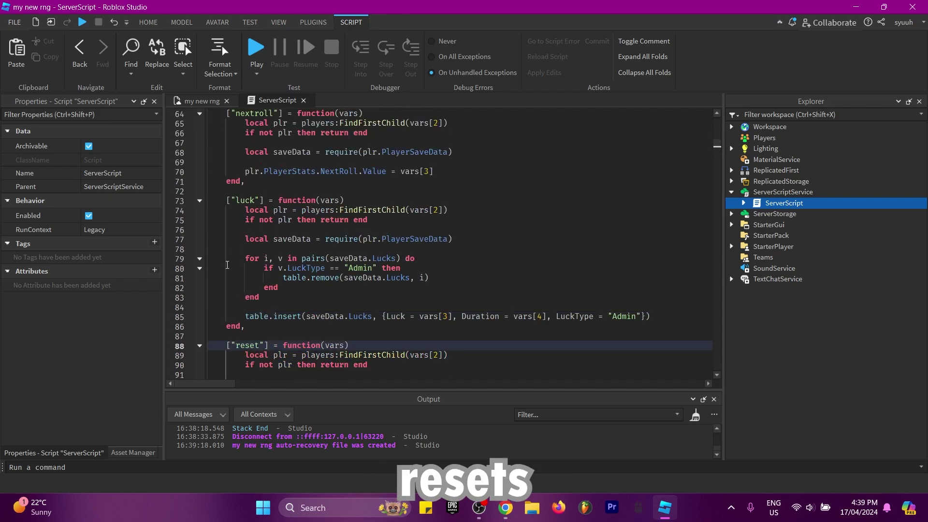
drag(249, 327, 226, 200)
click(226, 200)
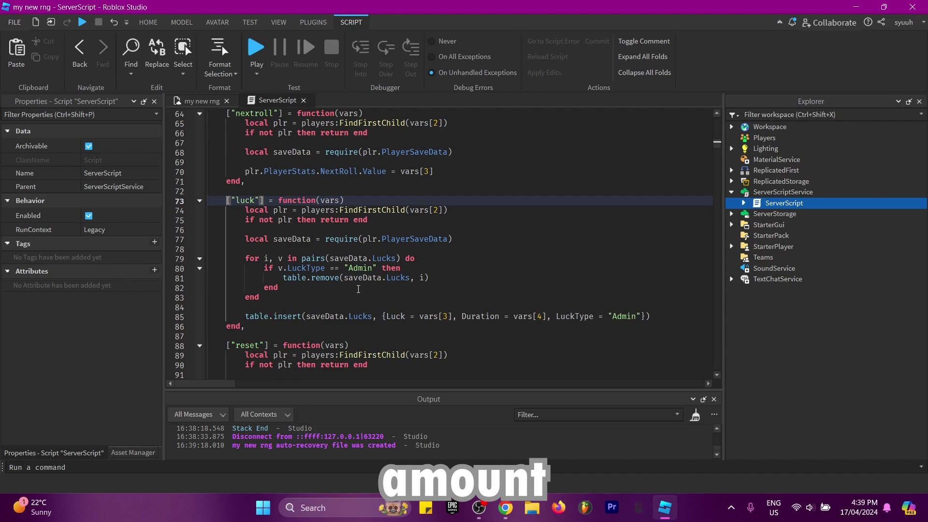
scroll(356, 288, up, 4)
drag(247, 298, 226, 229)
click(227, 221)
scroll(292, 244, up, 4)
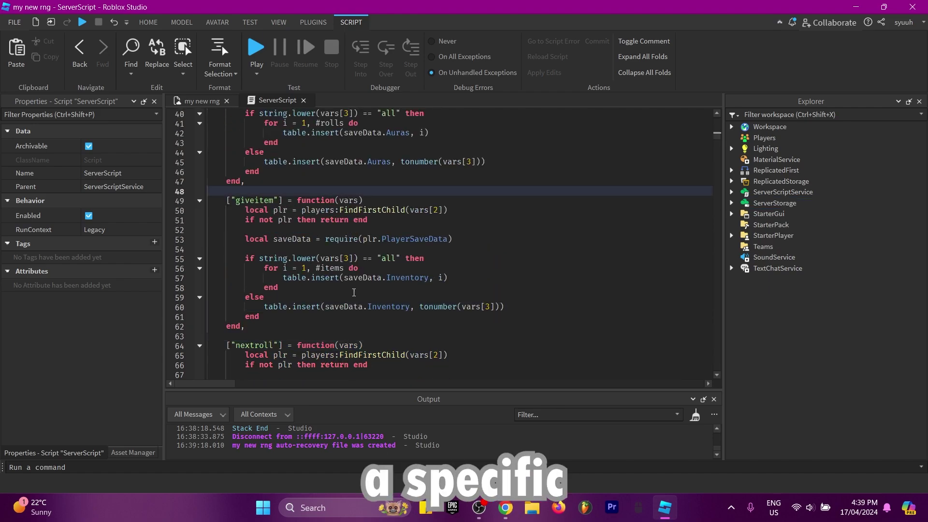
drag(247, 326, 226, 200)
click(264, 192)
scroll(324, 303, up, 3)
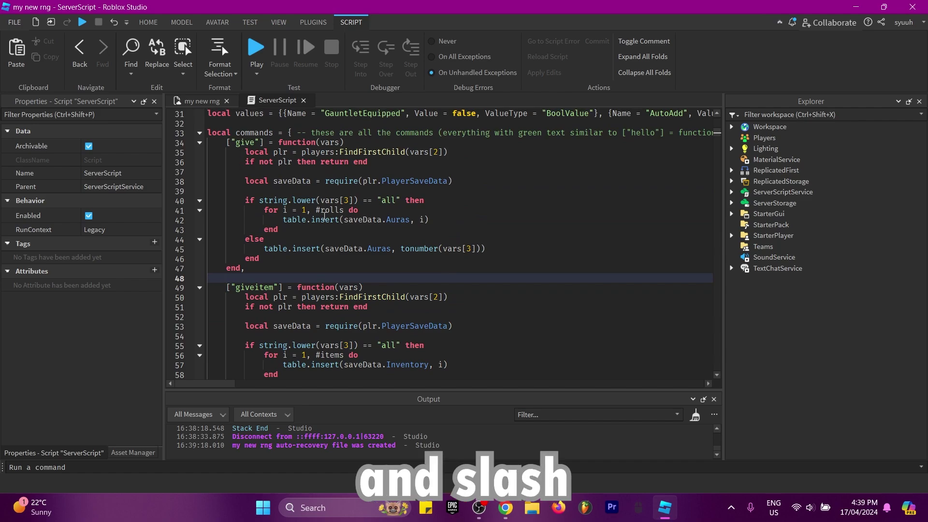
scroll(249, 164, up, 1)
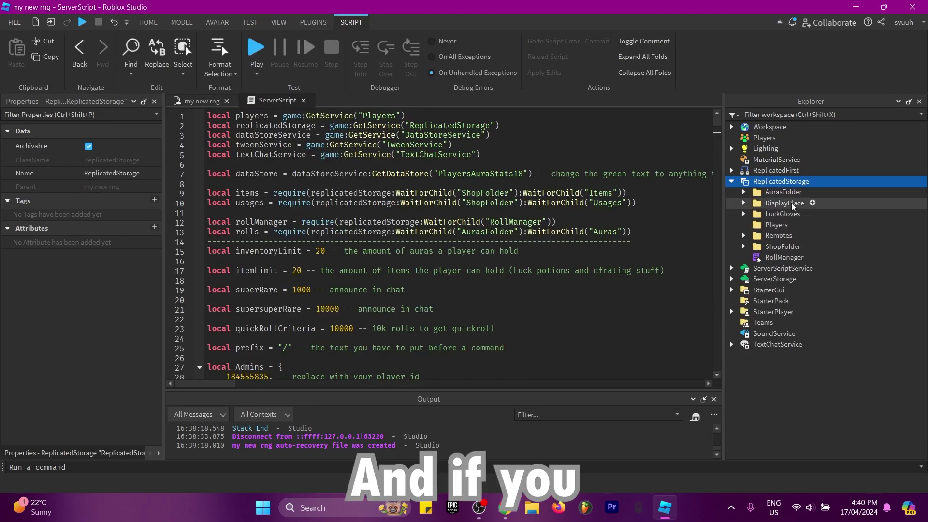
- Change the data store name in ServerScript's GetDataStore call to PlayersAuraStats14324
click(731, 181)
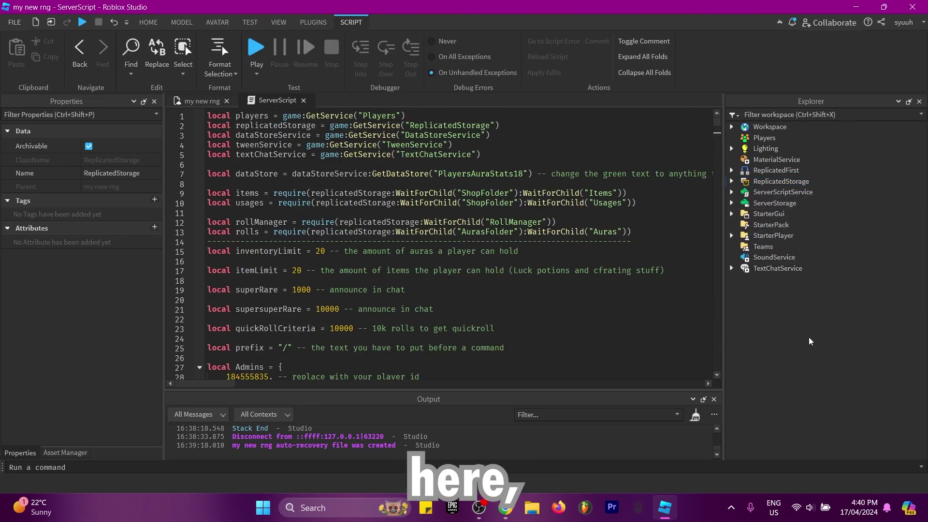
click(520, 175)
click(519, 174)
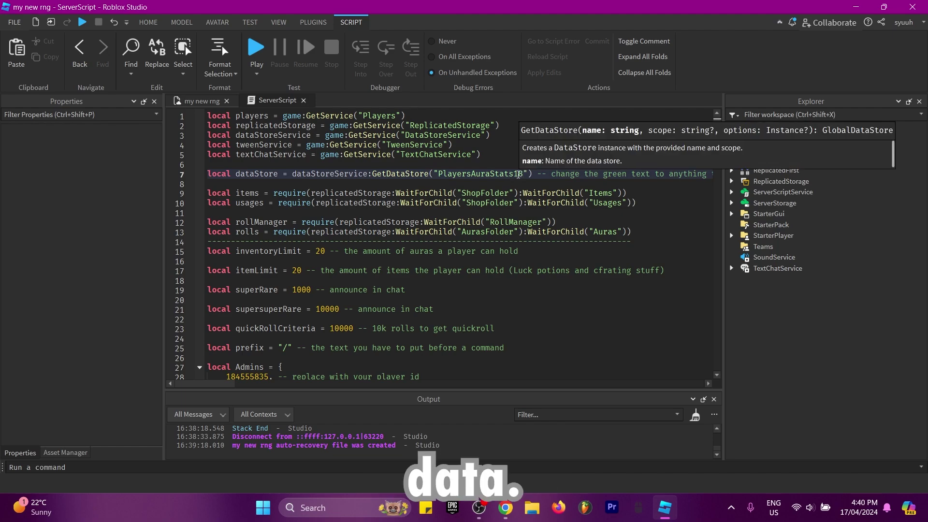
drag(525, 175, 515, 175)
text(14324)
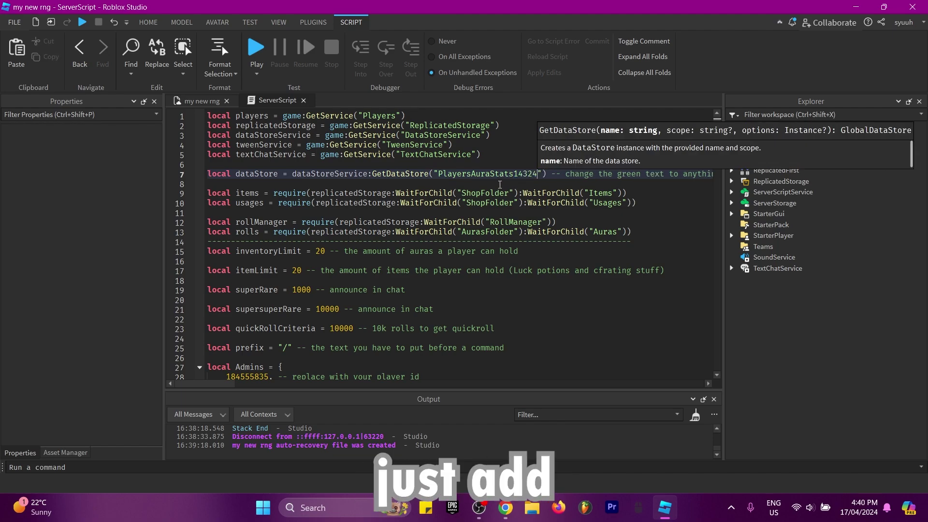
- Shorten the data store name in the GetDataStore call to PlayersAuraStats1
key(BackSpace)
key(BackSpace)
key(BackSpace)
key(BackSpace)
key(BackSpace)
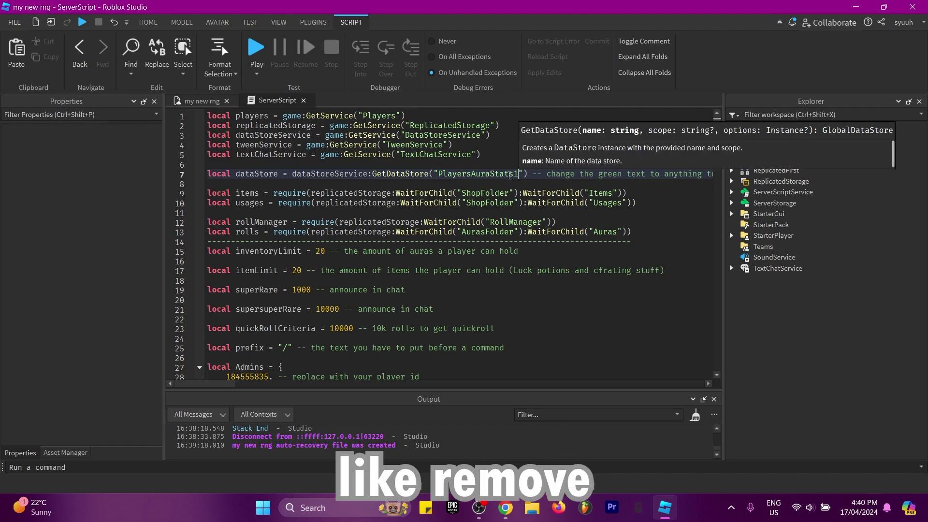
click(422, 185)
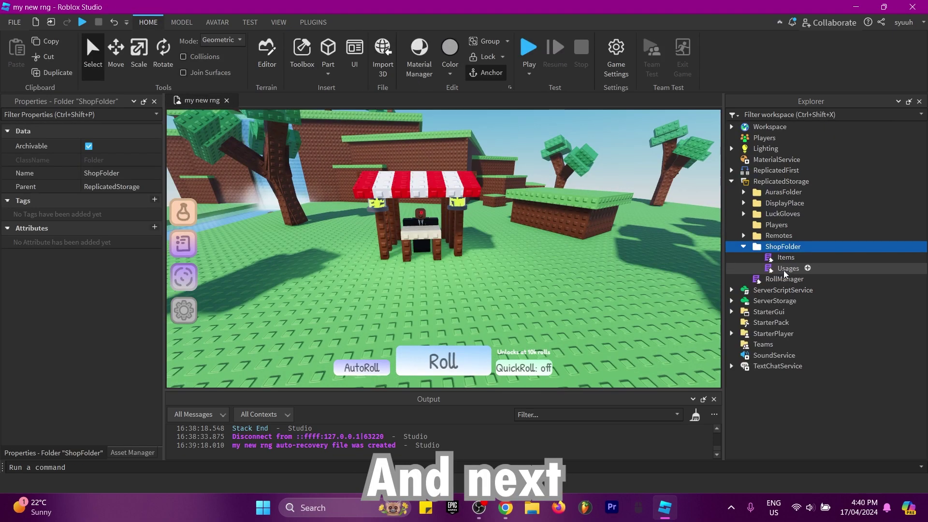
- Open the Items module in ShopFolder and duplicate the Magic Potion entry on a new line below it
double_click(788, 268)
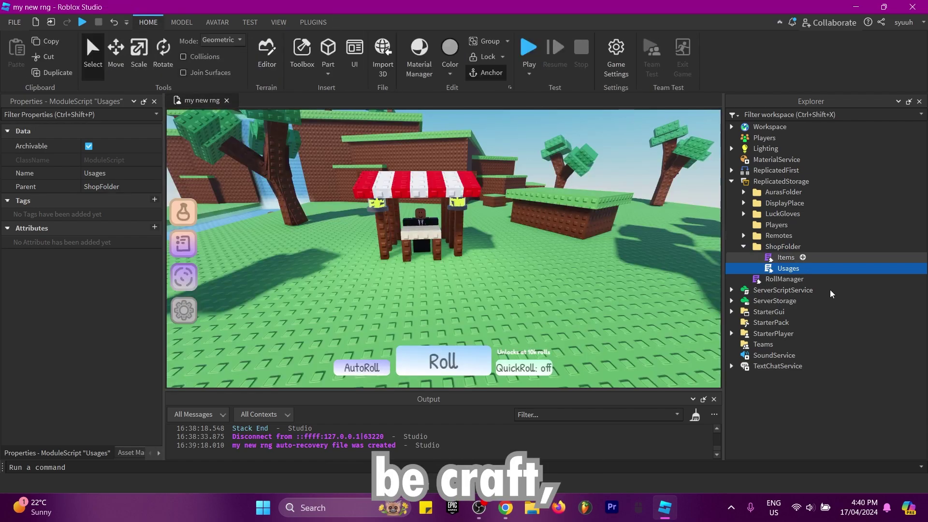
double_click(786, 257)
drag(223, 144, 817, 148)
key(ctrl+c)
key(ctrl+v)
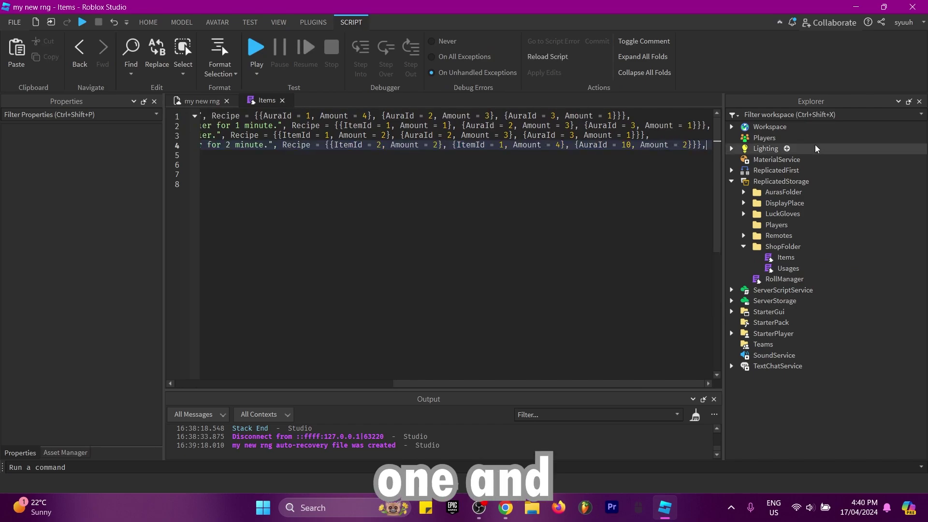
key(Return)
key(ctrl+v)
click(345, 199)
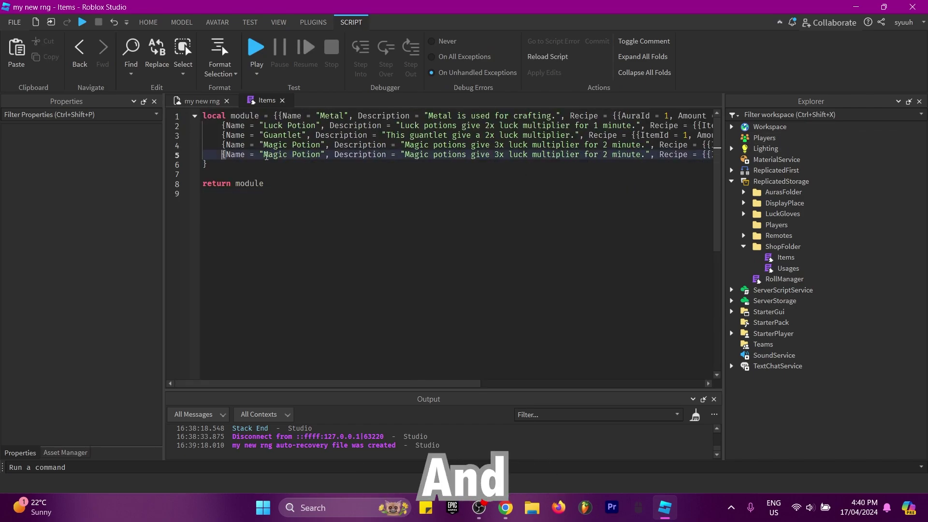
- Rename the duplicated Magic Potion entry to Mega Potion
drag(264, 154, 320, 155)
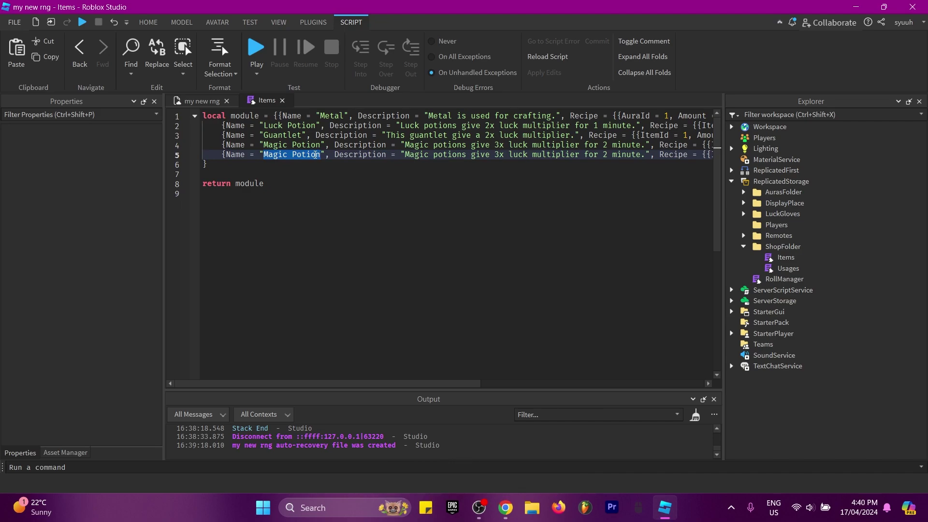
text(Mega )
text(Potion)
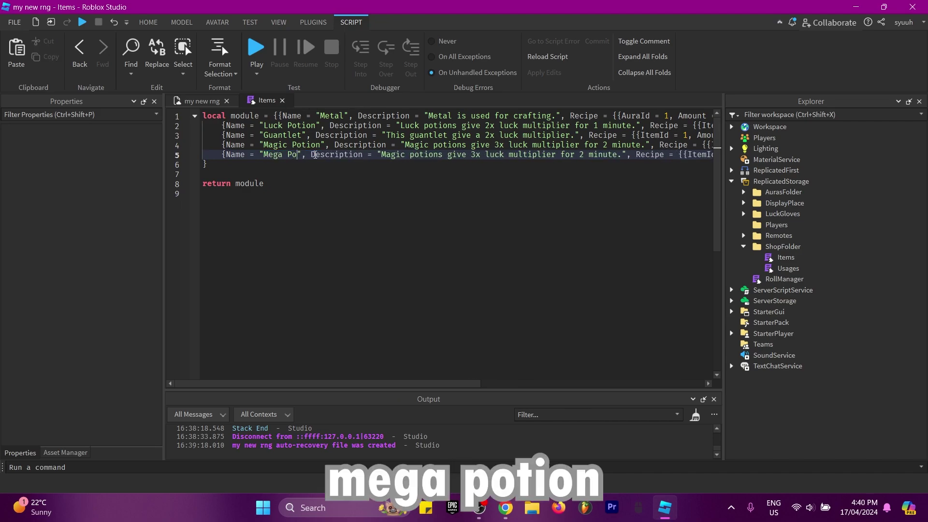
- Set the Mega Potion description to "Mega potions give 5x luck multiplier for 1 minute."
double_click(414, 154)
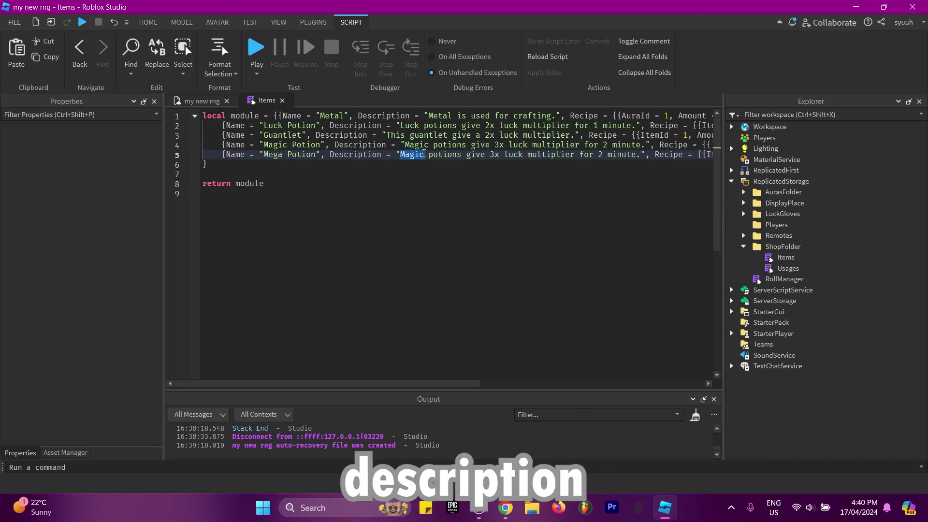
drag(413, 154, 464, 155)
click(277, 155)
double_click(277, 154)
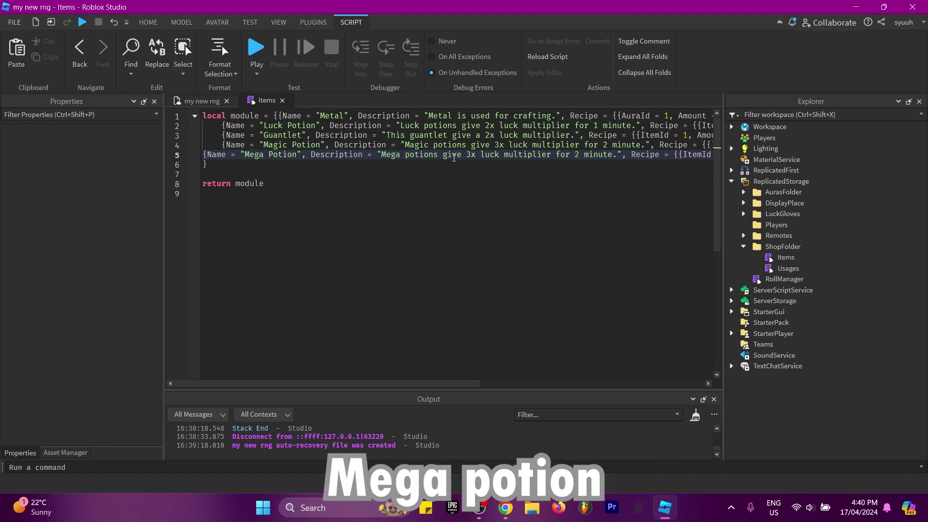
click(390, 159)
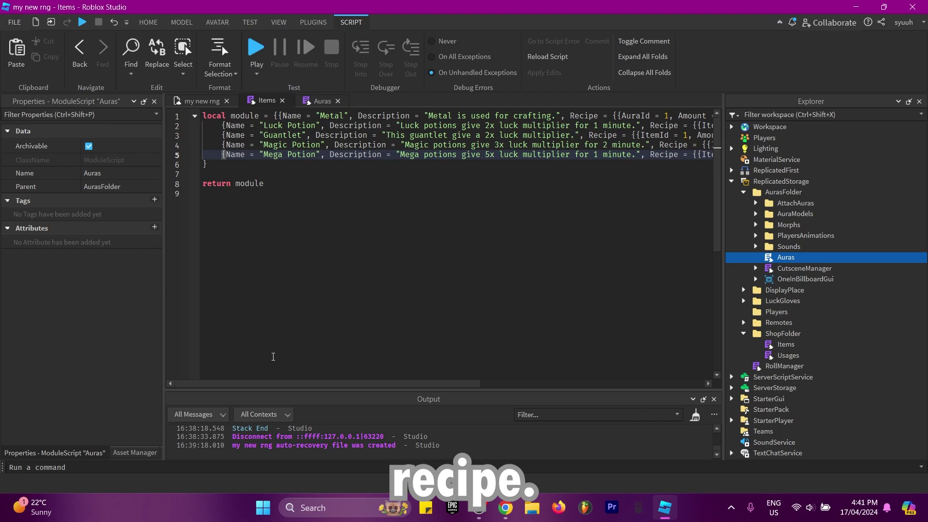
- Examine the two ItemId ingredients in the Mega Potion recipe and match their IDs to the entries in the Items list
drag(256, 385, 247, 363)
drag(247, 366, 275, 367)
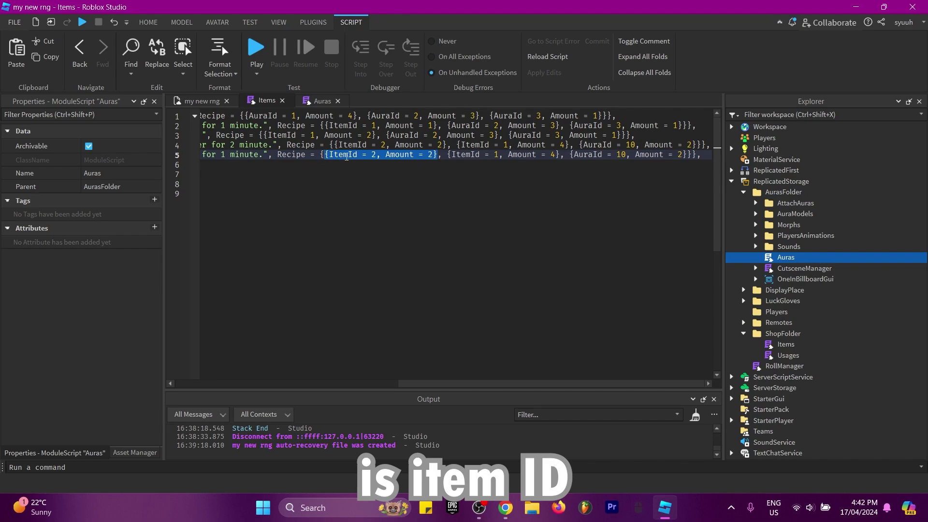
drag(399, 383, 175, 363)
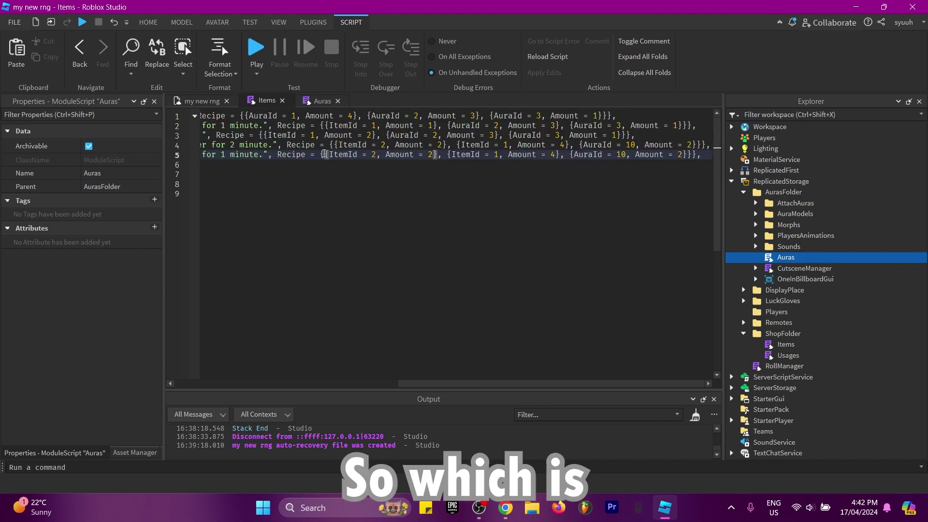
drag(324, 155, 438, 155)
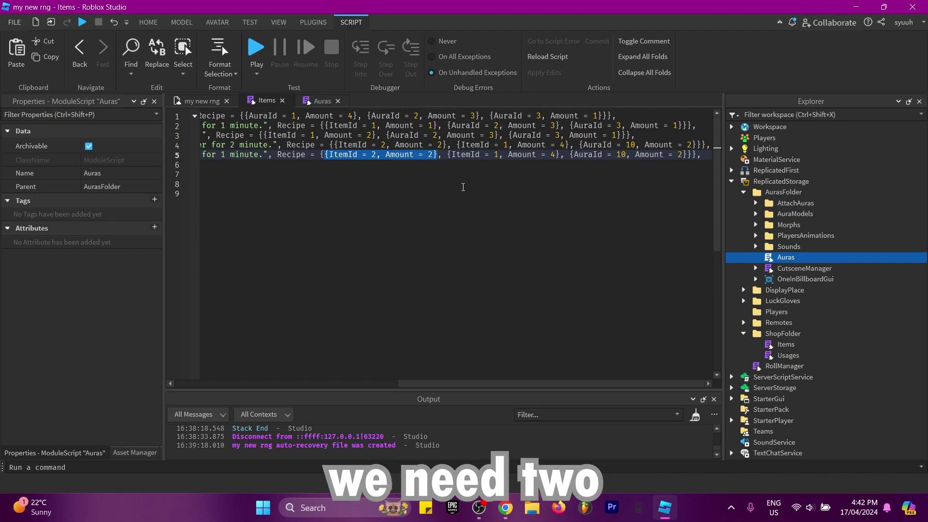
drag(447, 155, 560, 158)
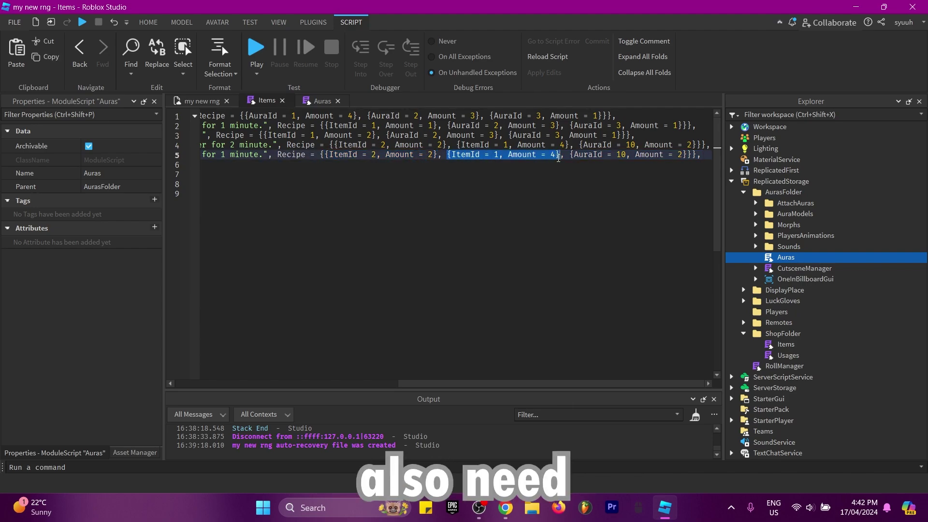
drag(415, 384, 193, 375)
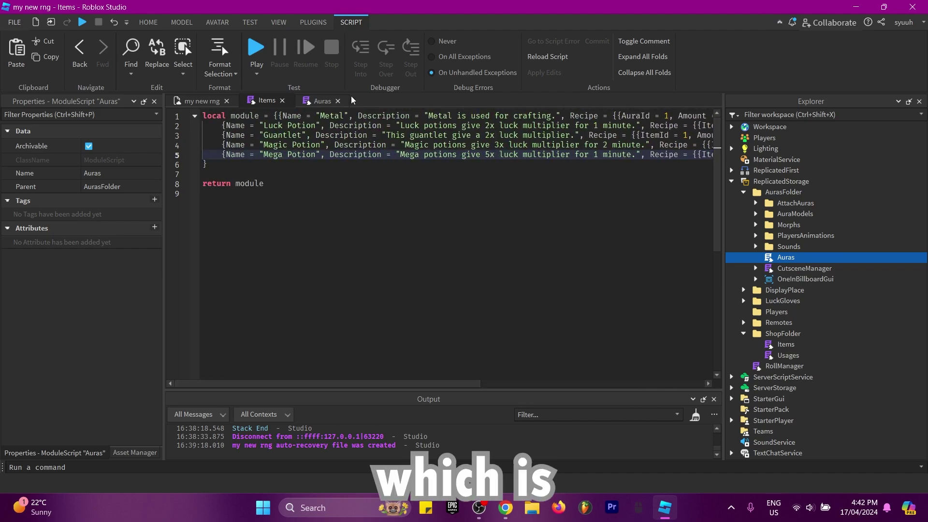
scroll(427, 386, right, 8)
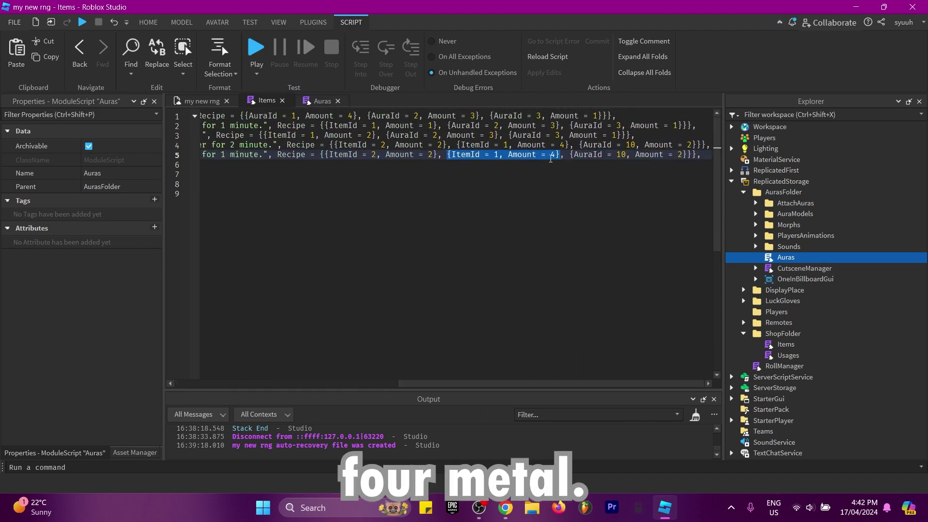
- Check which aura in the Auras module corresponds to the AuraId ingredient of the Mega Potion recipe
drag(664, 158, 687, 155)
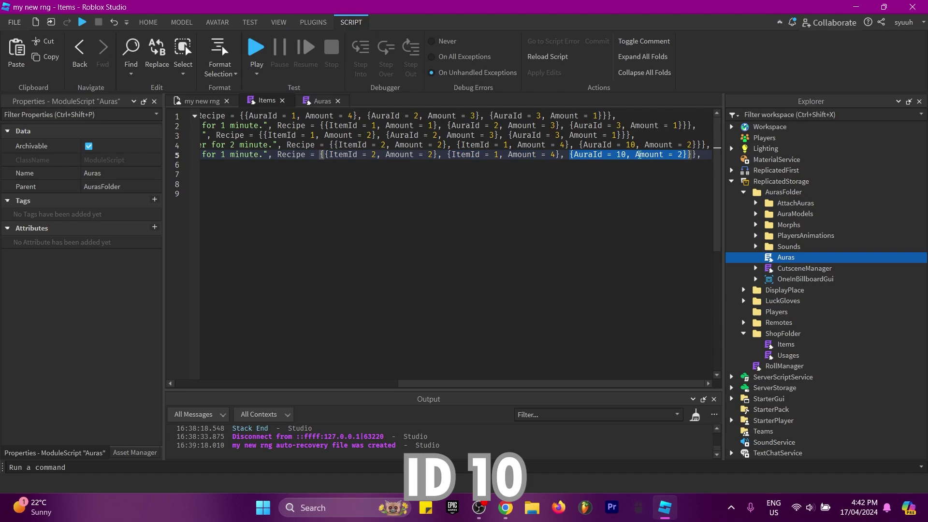
click(320, 101)
drag(222, 203, 613, 202)
click(578, 212)
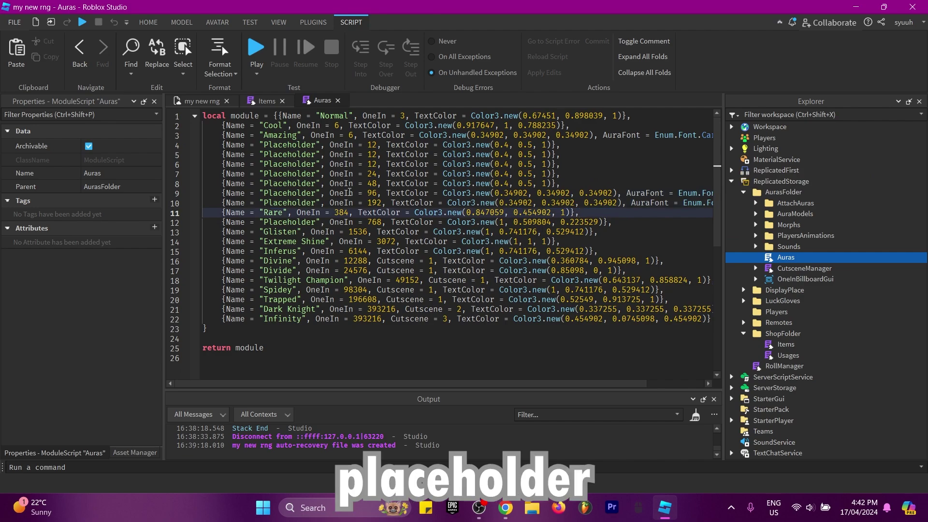
click(363, 203)
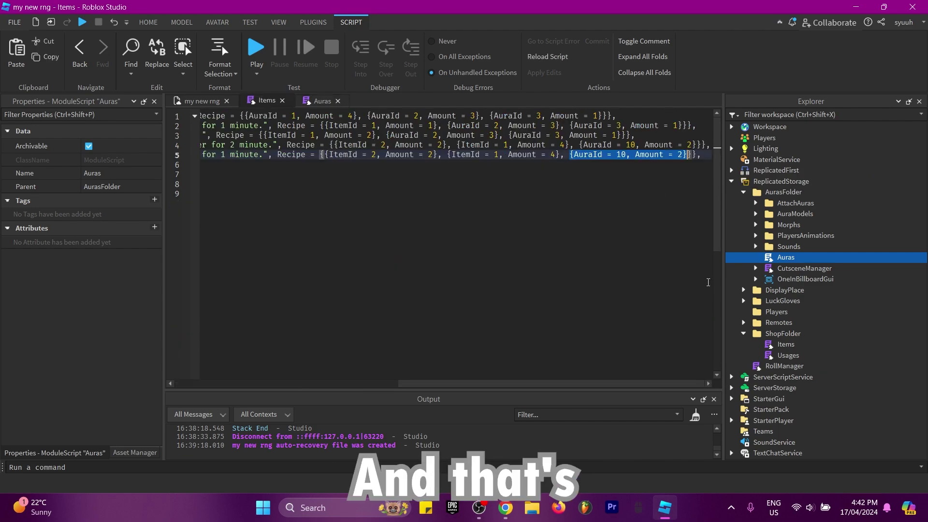
- Set the AuraId in the Mega Potion recipe to 21 and check the matching entry in the Auras module
click(625, 154)
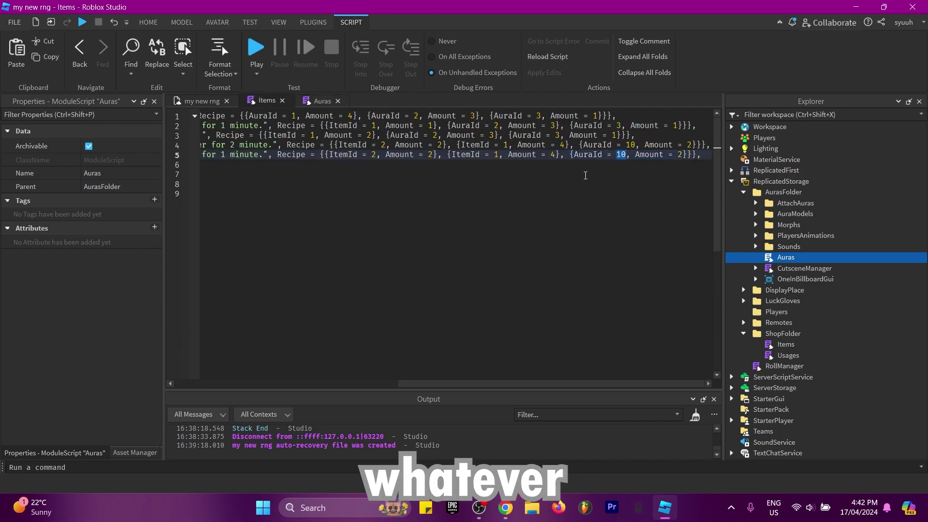
click(319, 101)
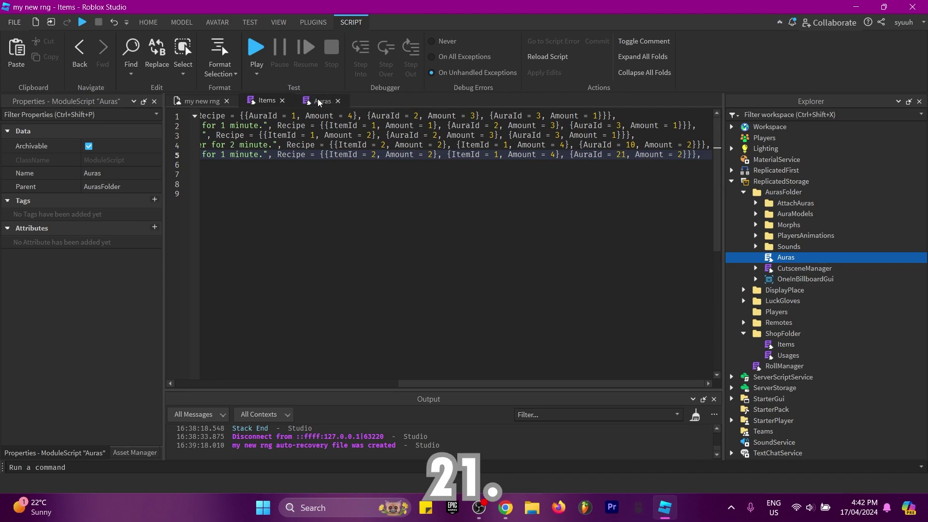
click(249, 309)
click(266, 101)
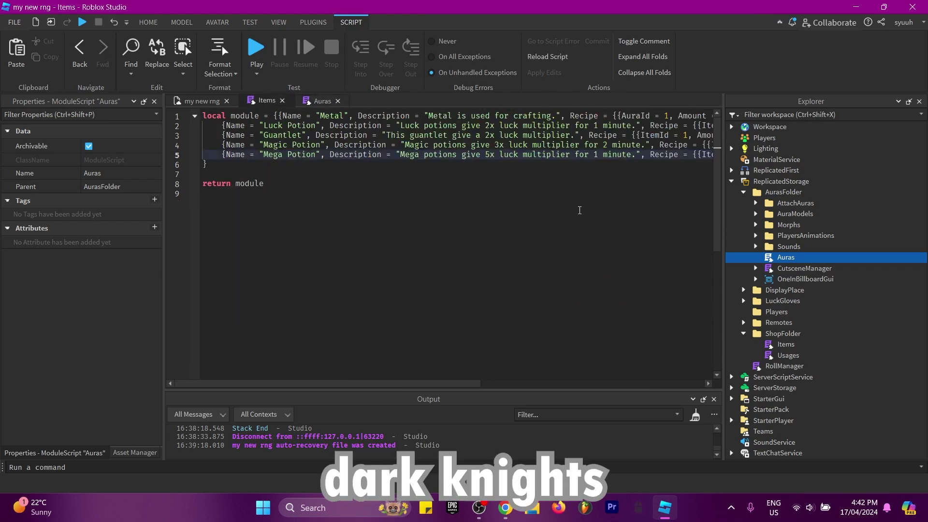
- Close the Items and Auras scripts and duplicate the [2] potion function directly below itself in the Usages module
click(282, 101)
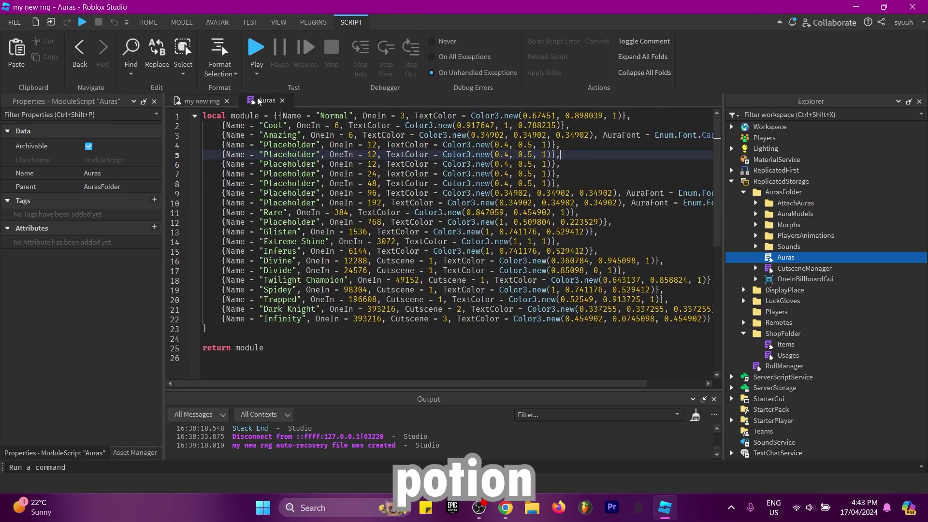
click(282, 100)
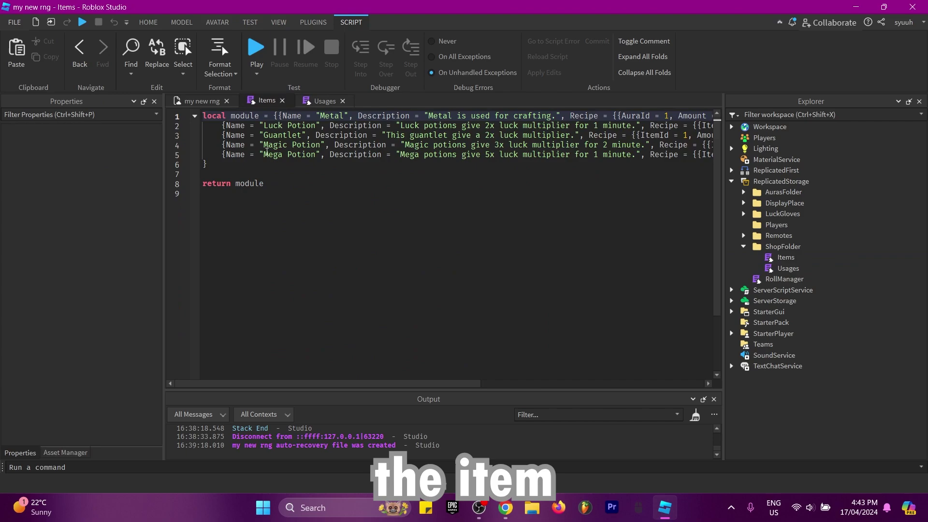
click(323, 100)
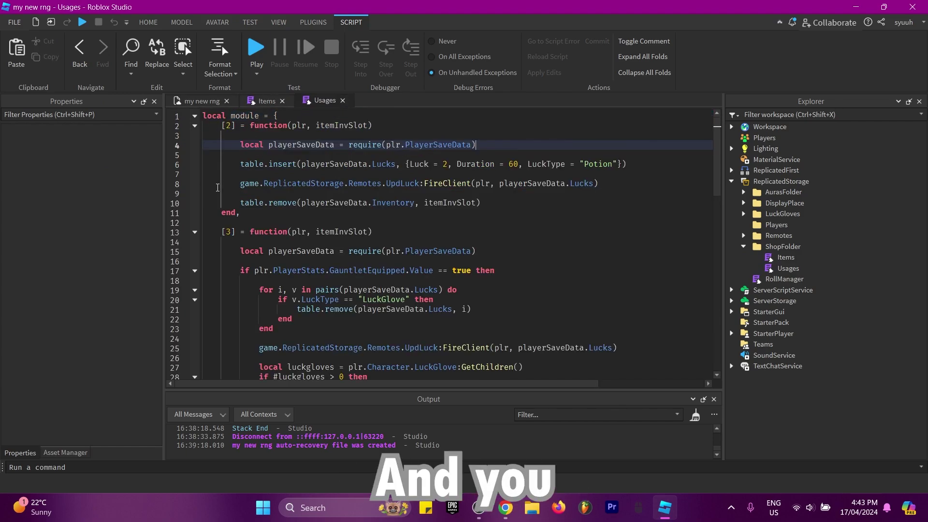
drag(221, 125, 225, 229)
key(ctrl+c)
click(273, 213)
key(Return)
key(Return)
key(ctrl+v)
- Set the index of the copied usage function to 5, matching the Mega Potion's position in the Items list
text(1)
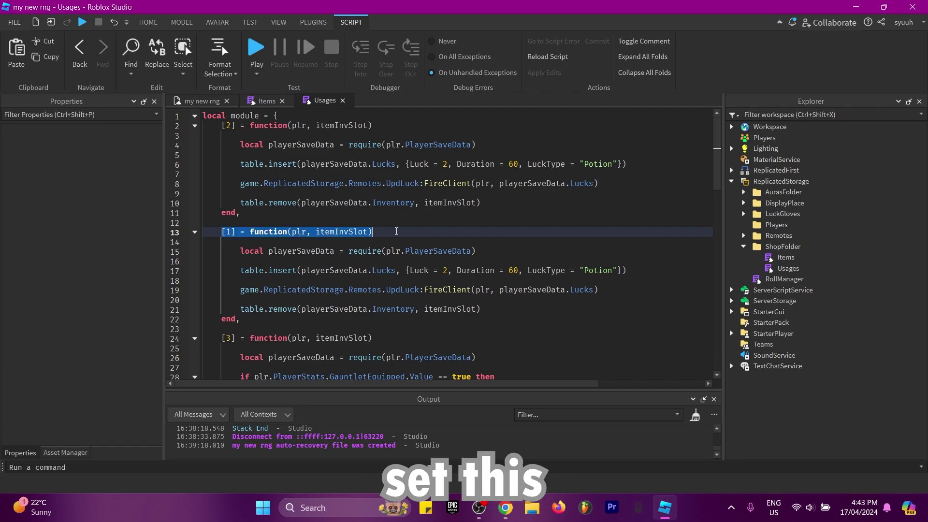
click(267, 100)
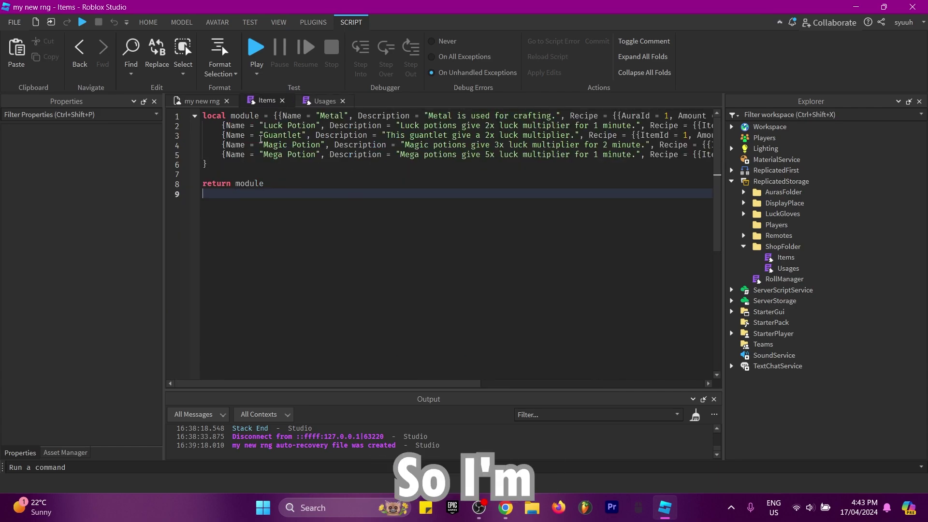
drag(260, 154, 201, 155)
click(297, 155)
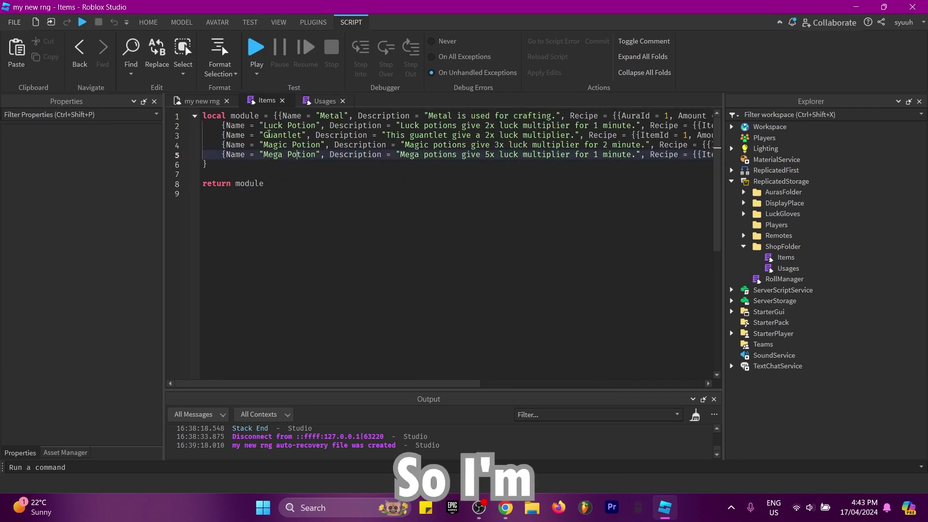
click(318, 101)
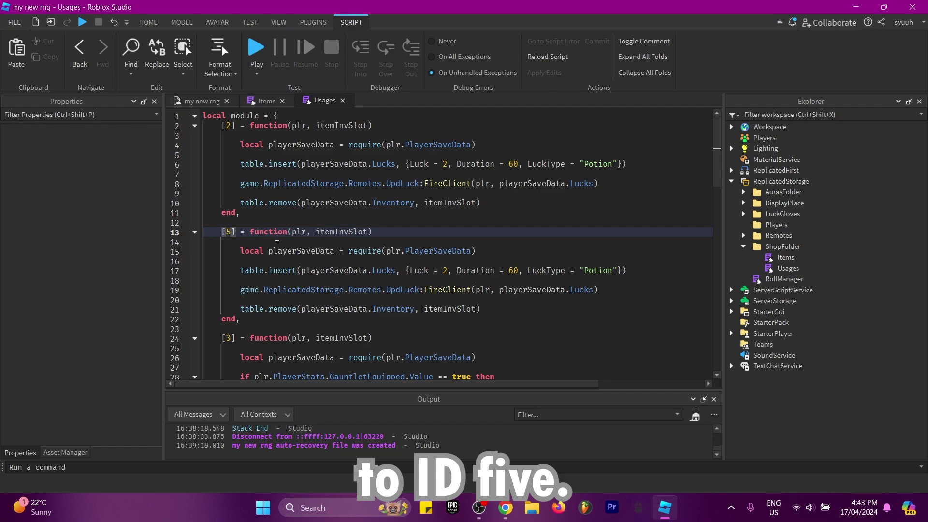
- Set the Luck value in the [5] usage function to 5
click(416, 250)
scroll(397, 205, down, 1)
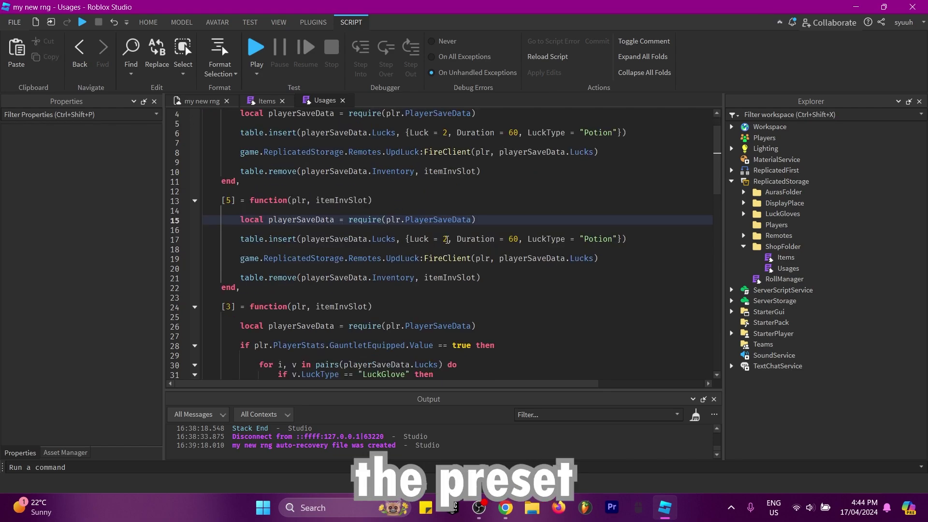
double_click(446, 239)
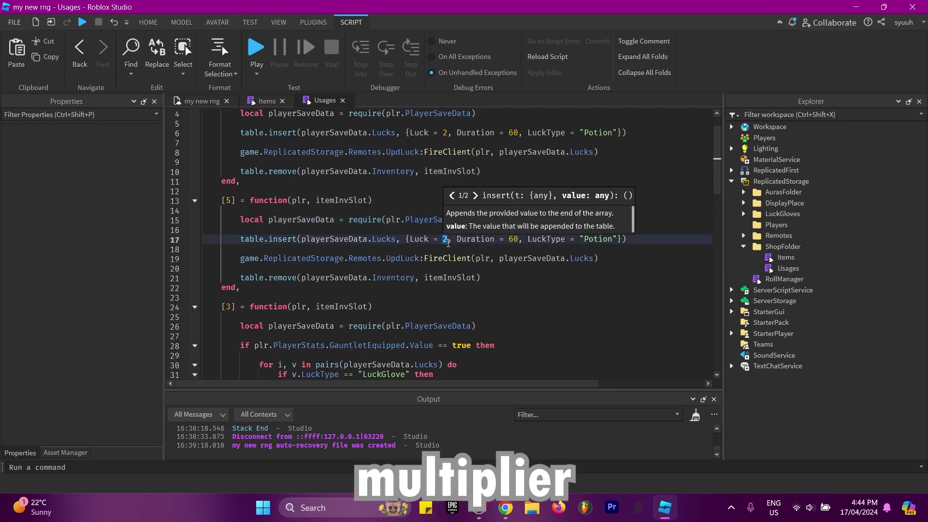
text(5)
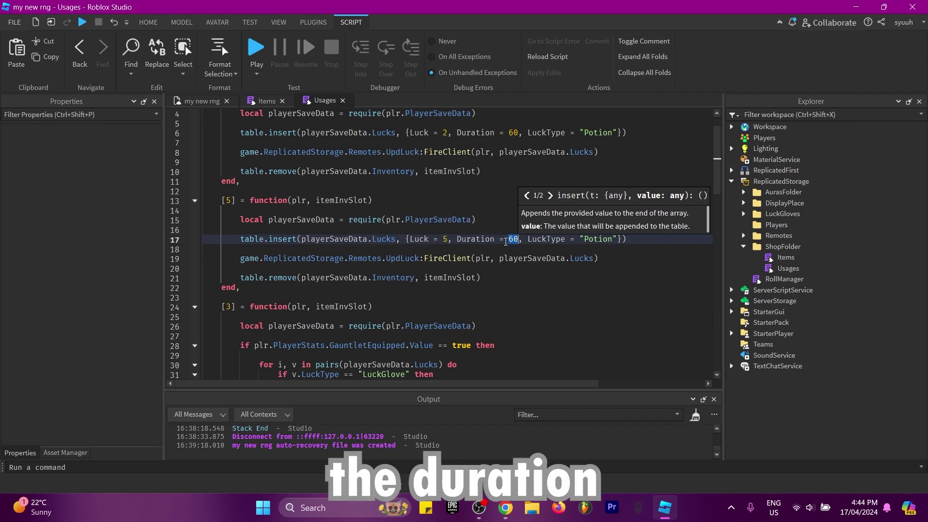
click(457, 228)
click(645, 239)
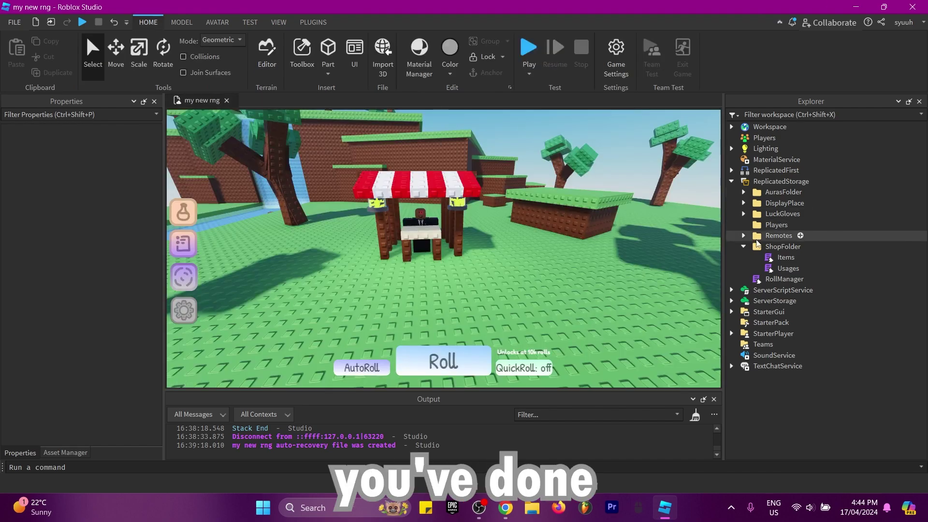
- Start a playtest and give the own player item 5 with the /giveitem chat command
double_click(757, 247)
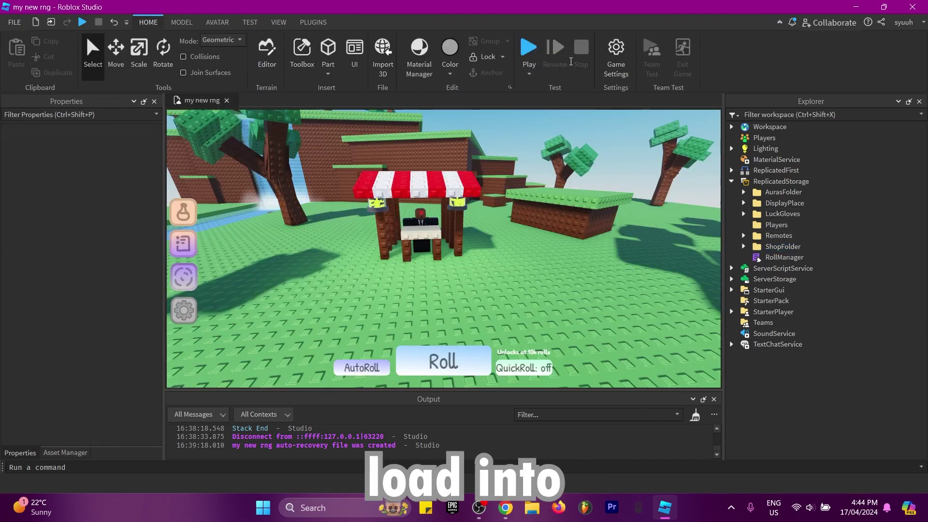
key(F5)
text(/g)
text(ive)
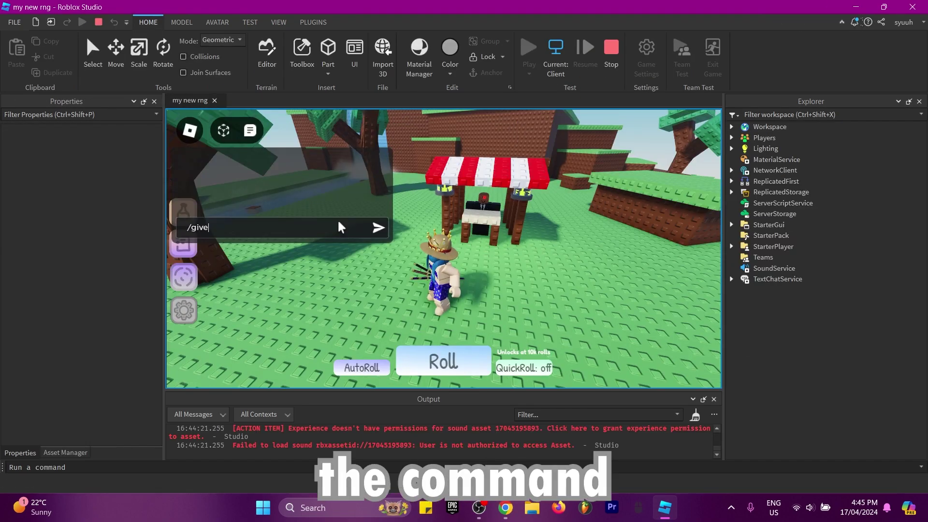
text(item syuuh)
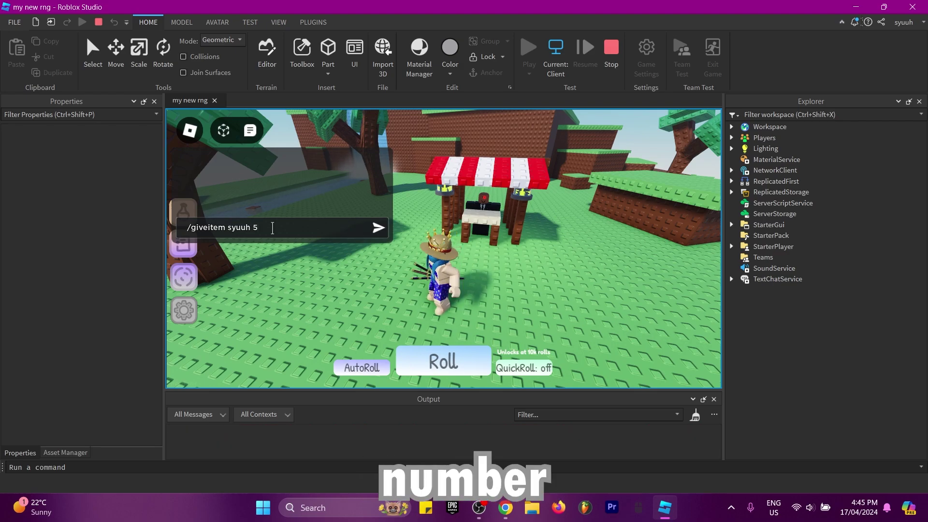
text( 5)
key(Return)
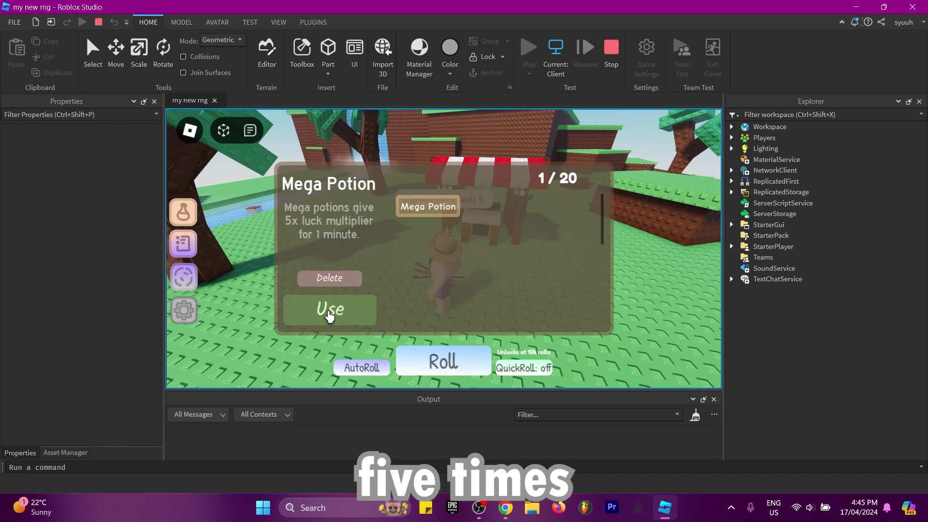
- Use the Mega Potion from the item inventory and test the luck boost by rolling auras, leaving the Normal roll
click(193, 225)
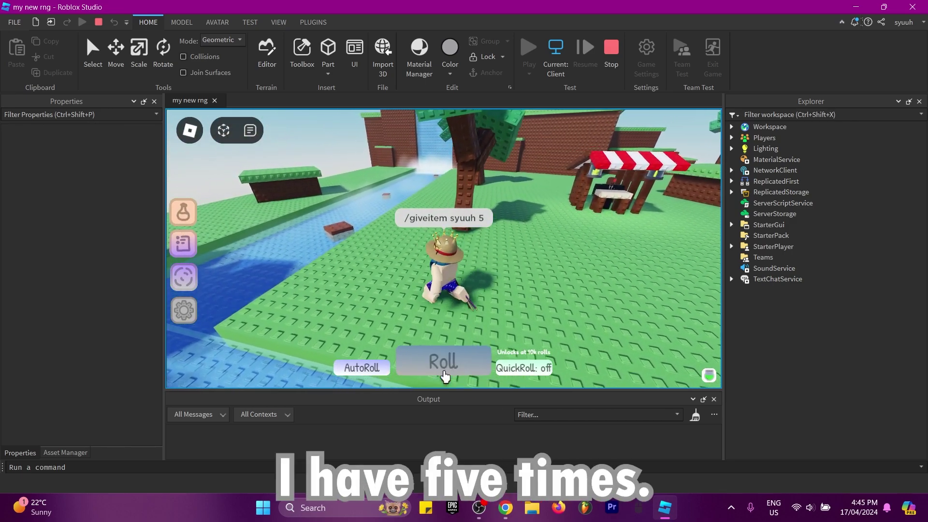
click(443, 369)
right_drag(451, 285, 469, 261)
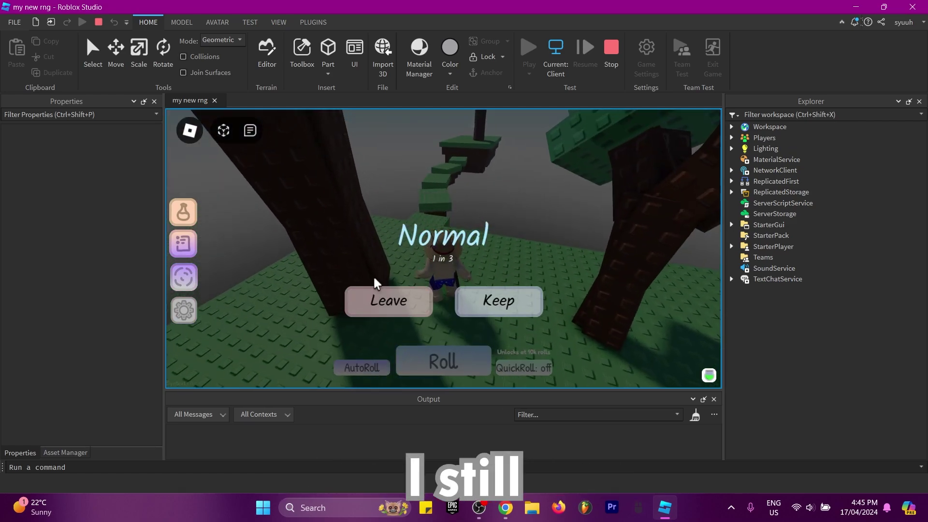
click(389, 302)
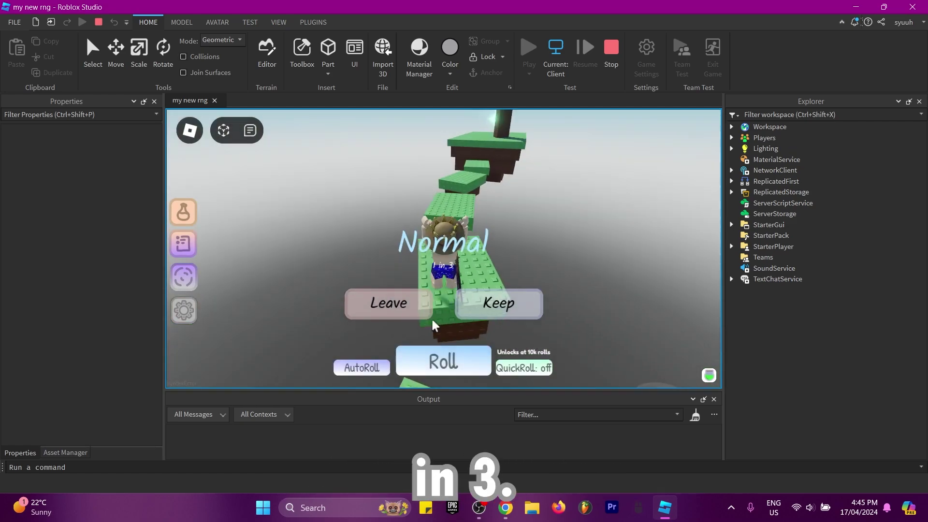
right_drag(546, 233, 405, 242)
key(w)
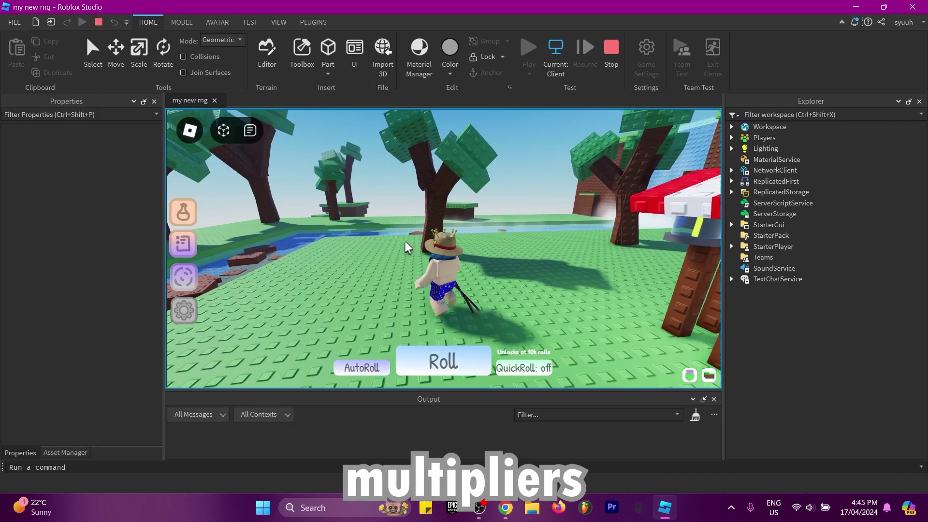
click(446, 356)
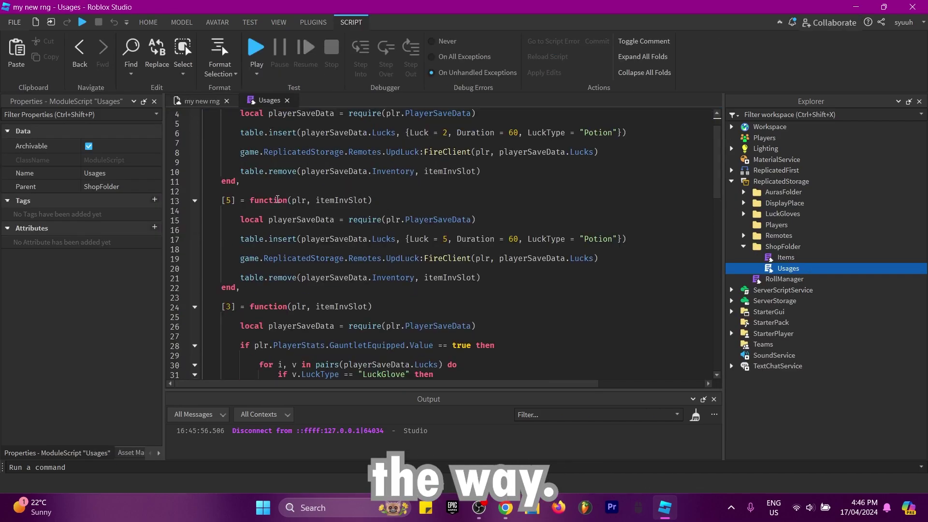
- Review the potion and gauntlet functions throughout the Usages module, including the LuckGlove code, and close the script
scroll(261, 156, up, 3)
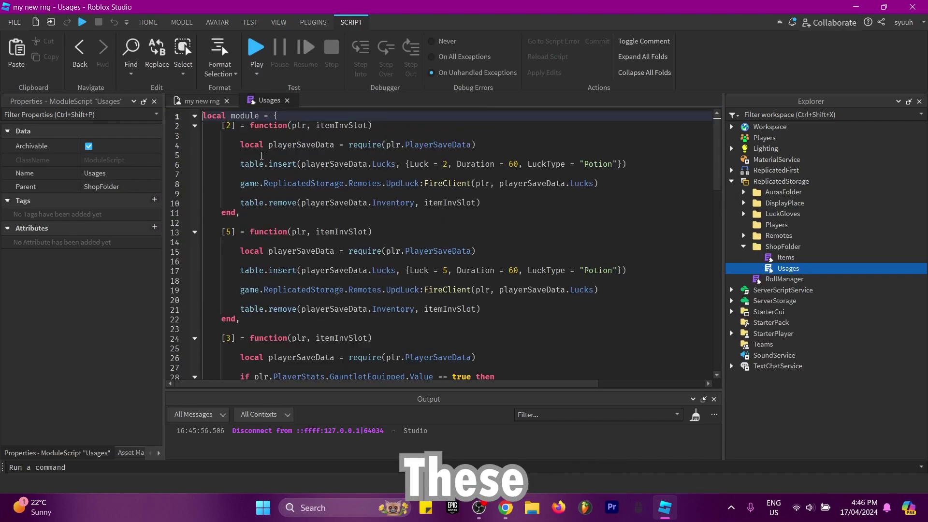
scroll(240, 236, down, 4)
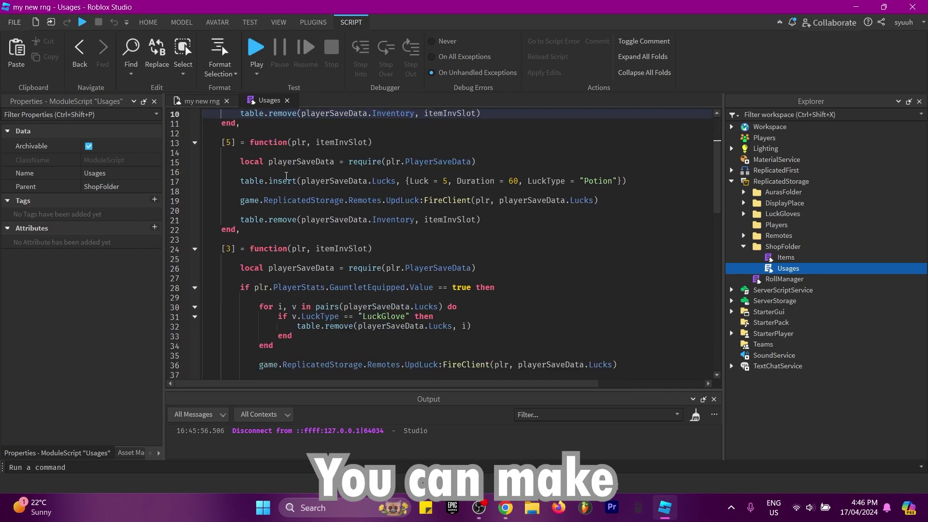
scroll(240, 237, down, 12)
scroll(314, 242, up, 17)
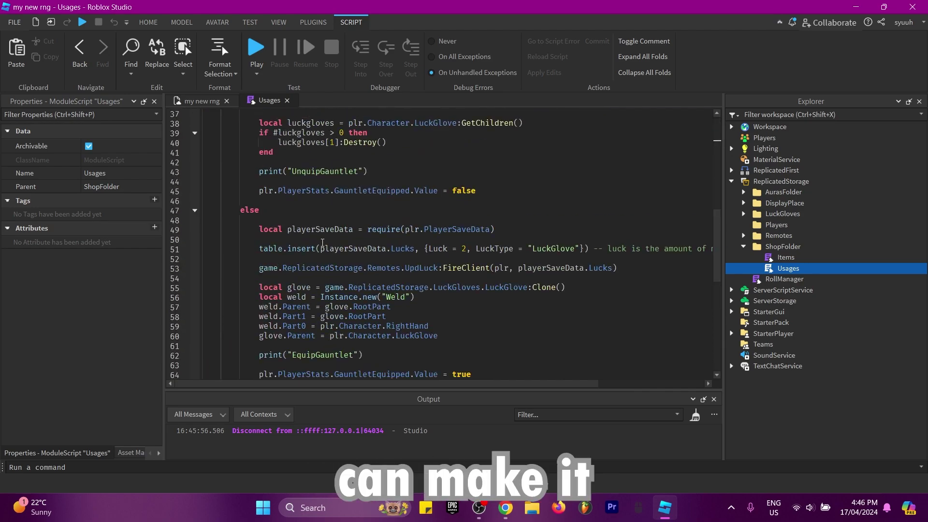
click(287, 100)
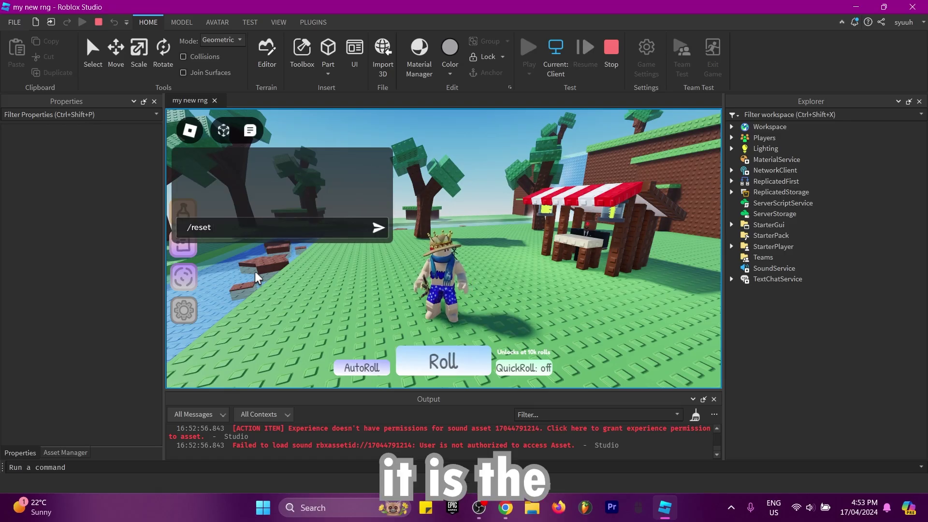
- Reset the own player with the /reset chat command, give all auras with /give, and check the Auras inventory
text(syuuh)
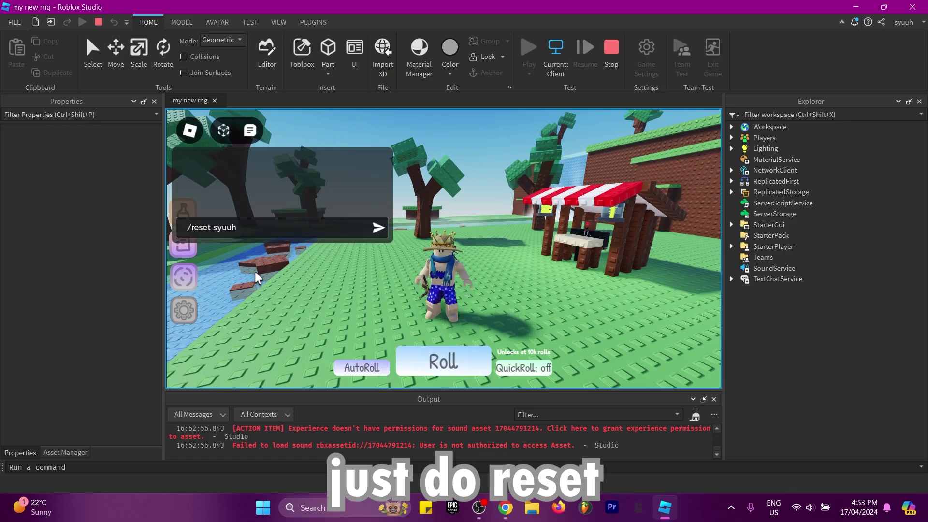
key(Return)
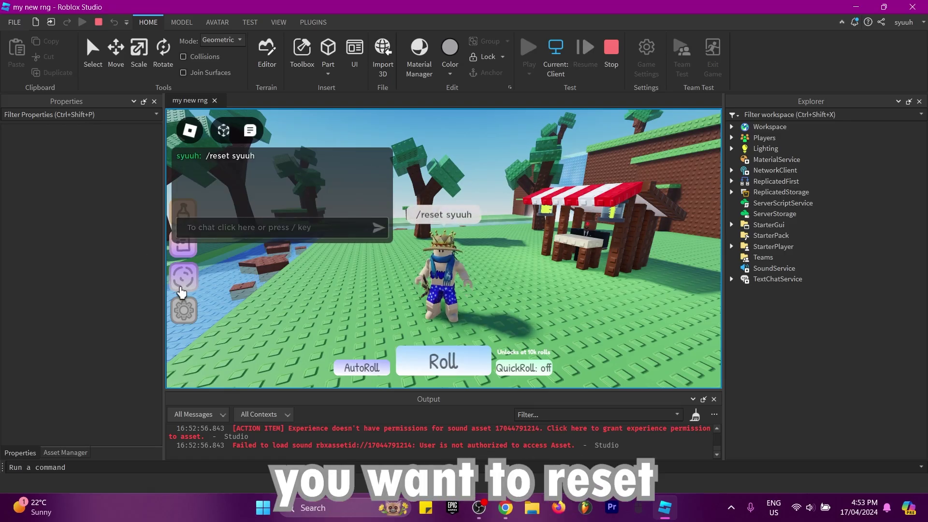
click(235, 228)
text(/give syuuh all)
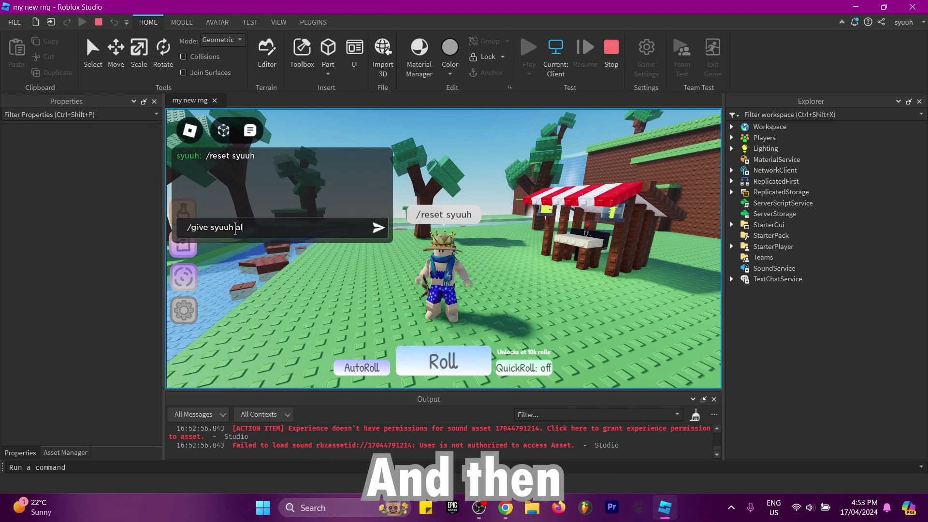
key(Return)
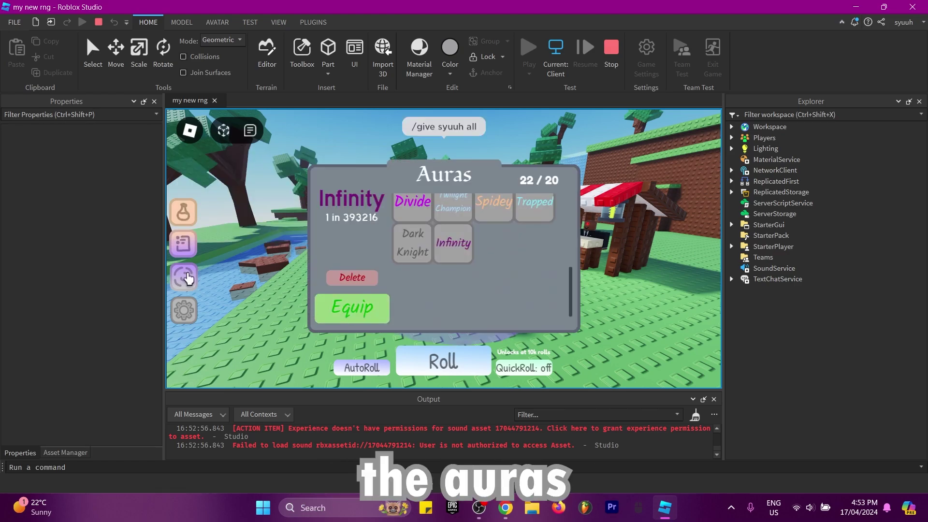
click(186, 277)
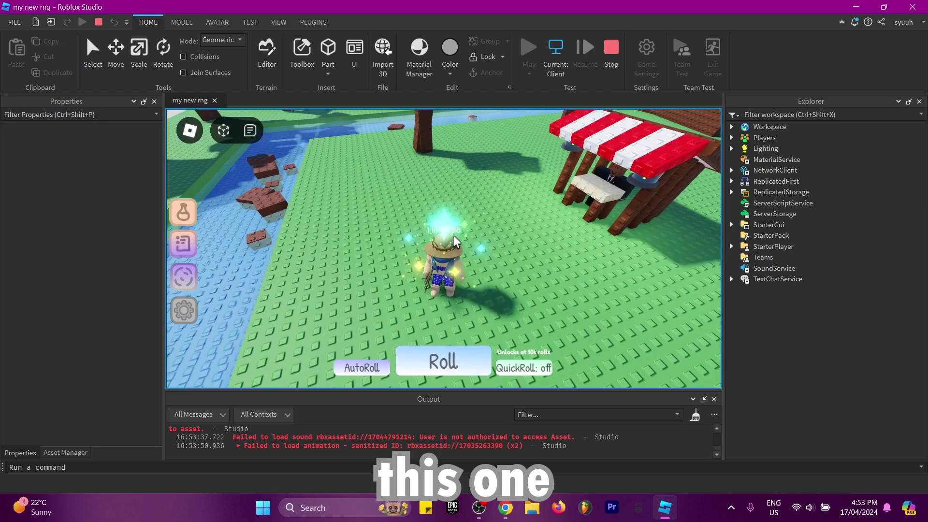
- Walk to the crafting stall, browse the craftable items down to the Mega Potion, and close the crafting window
right_drag(453, 236, 488, 248)
key(a)
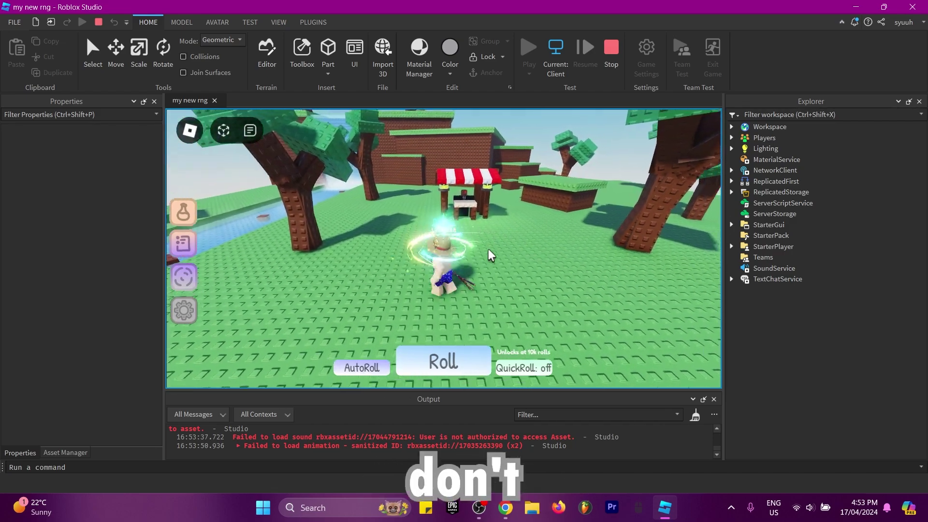
key(w)
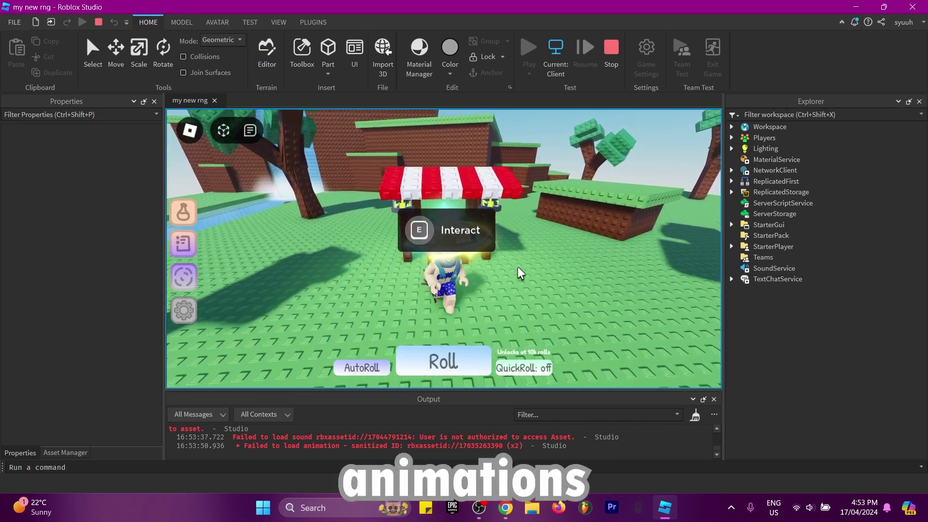
key(e)
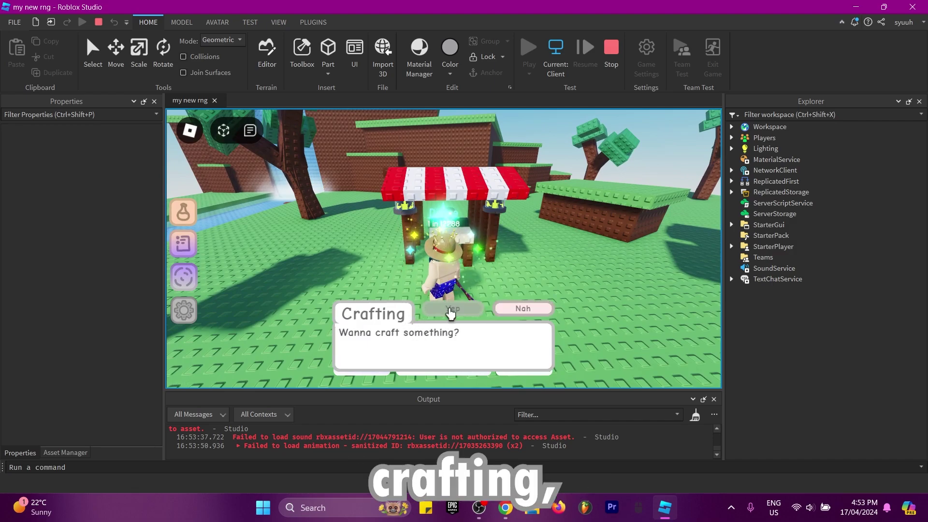
click(451, 309)
scroll(360, 283, down, 3)
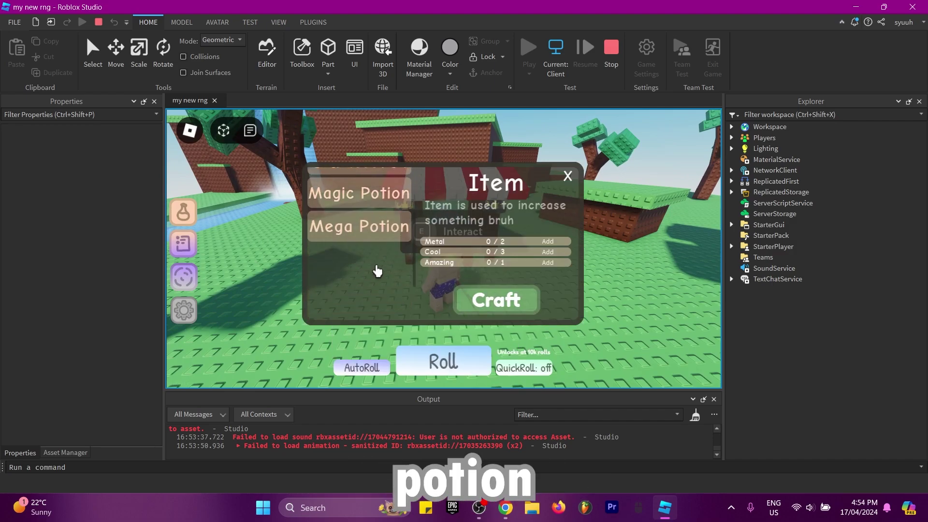
scroll(376, 269, up, 3)
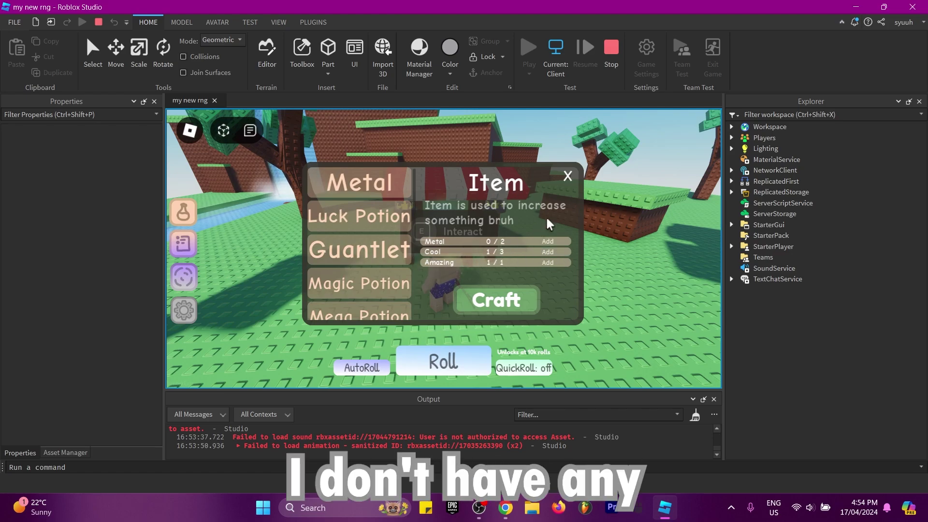
click(569, 178)
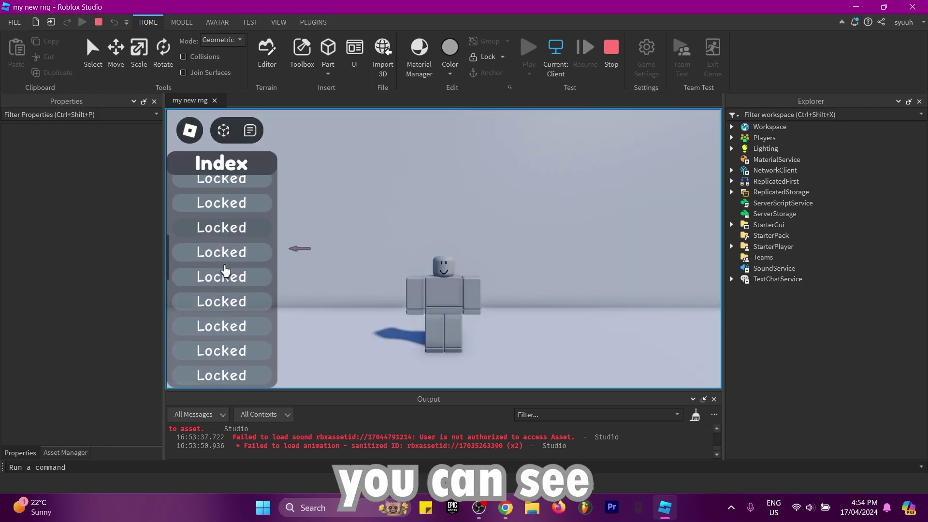
- Check the locked auras in the Index, then set the own player's next roll to 21 with the /nextroll chat command and roll
scroll(232, 274, down, 5)
scroll(231, 273, up, 5)
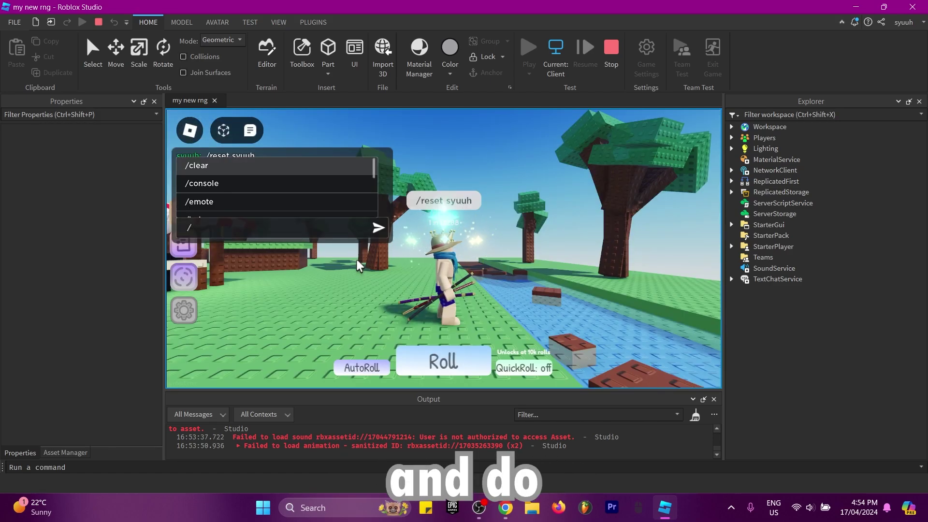
text(nextroll syuuh 21)
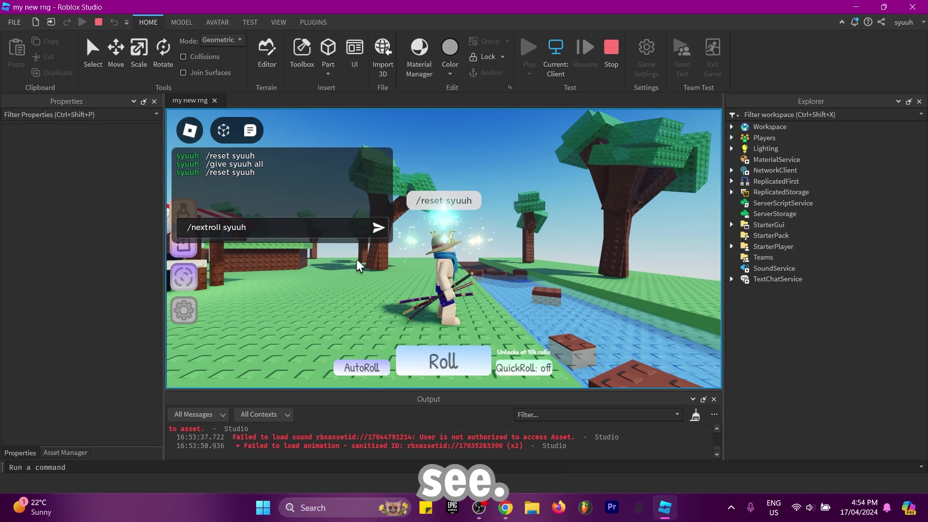
key(Return)
click(445, 372)
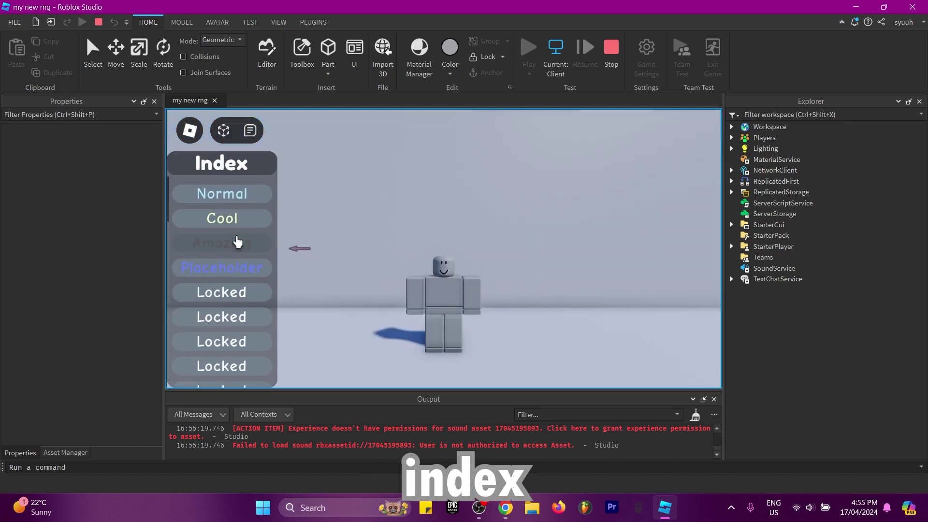
- Preview the unlocked Cool, Placeholder, Infinity and Dark Knight auras in the Index, ending on Infinity
click(238, 222)
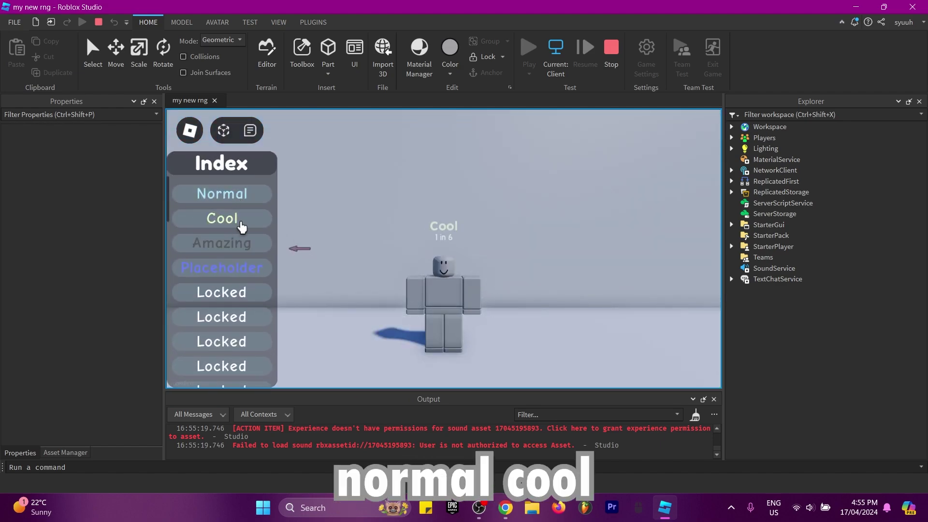
click(232, 268)
scroll(221, 269, down, 3)
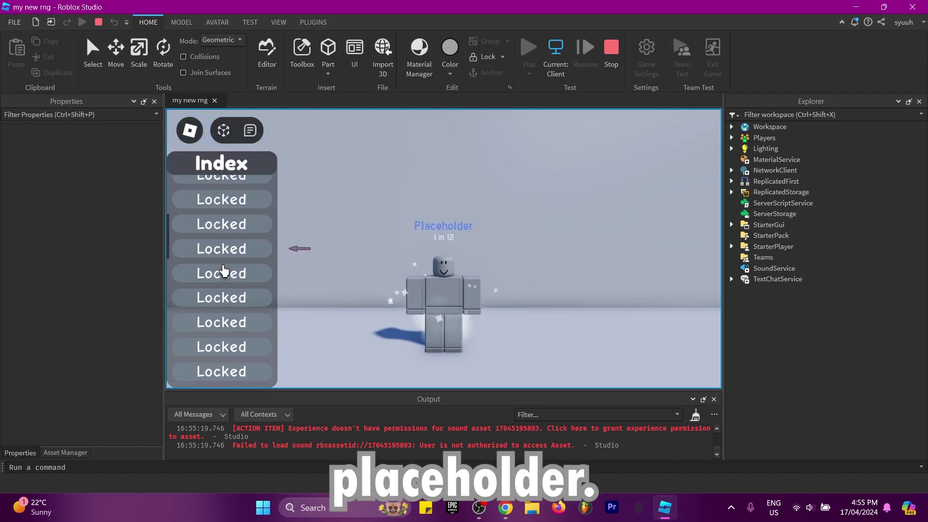
scroll(239, 285, down, 2)
click(222, 258)
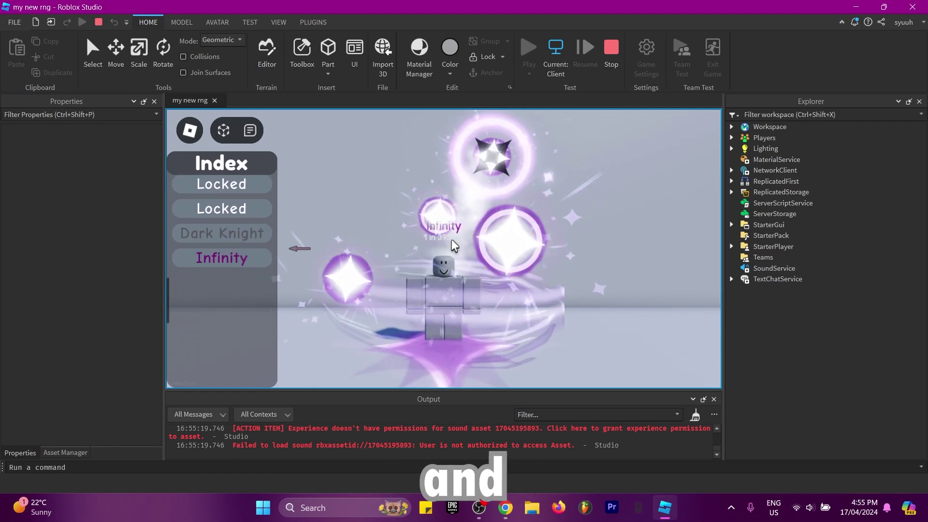
click(244, 236)
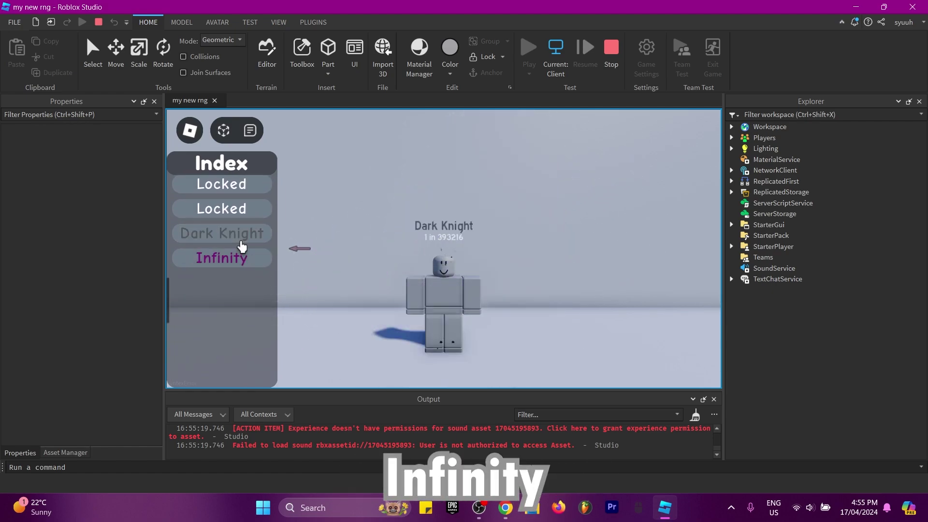
click(221, 257)
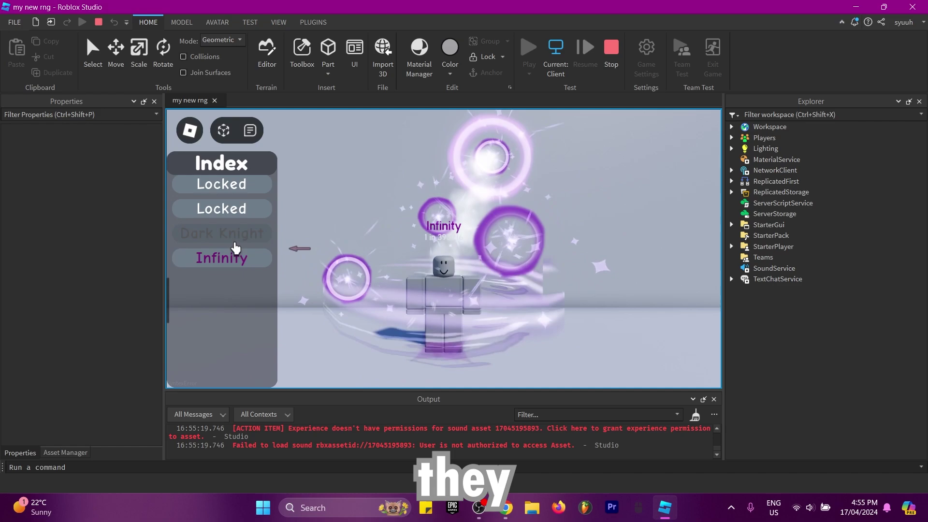